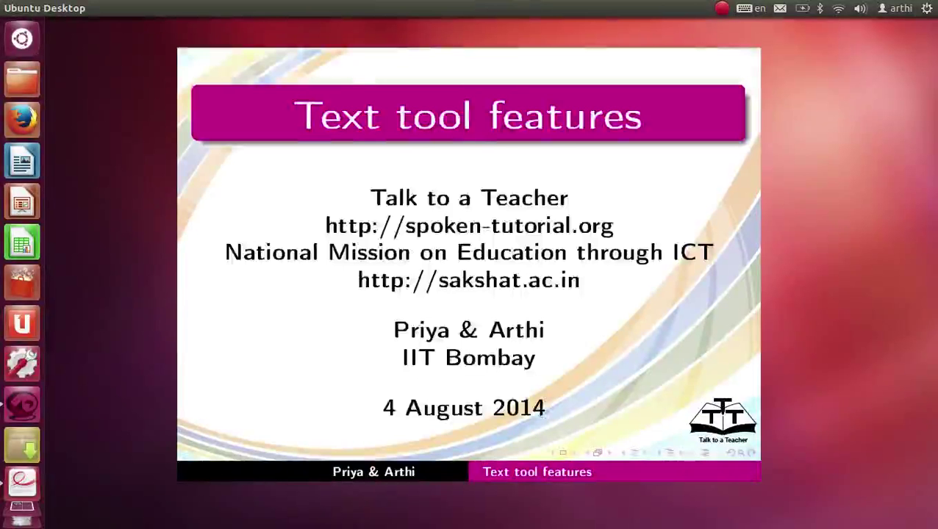
Advance the slides through the Learning Objectives bullets and the System requirements
{"action": "key", "text": "Page_Down"}
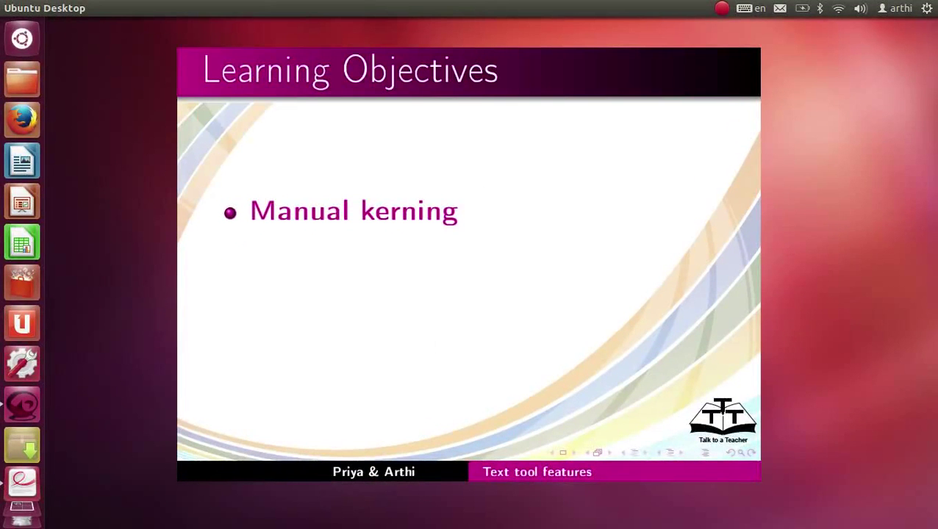
{"action": "key", "text": "Page_Down"}
{"action": "key", "text": "Page_Down"}
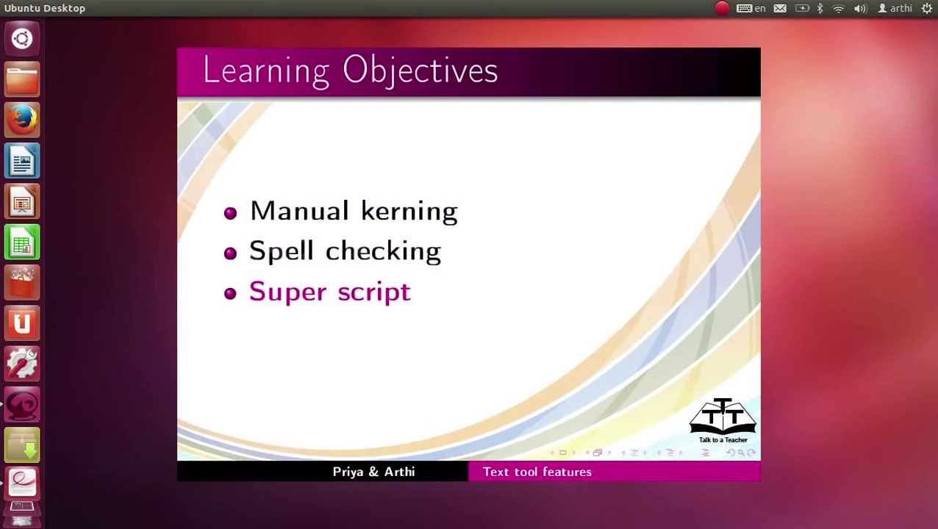
{"action": "key", "text": "Page_Down"}
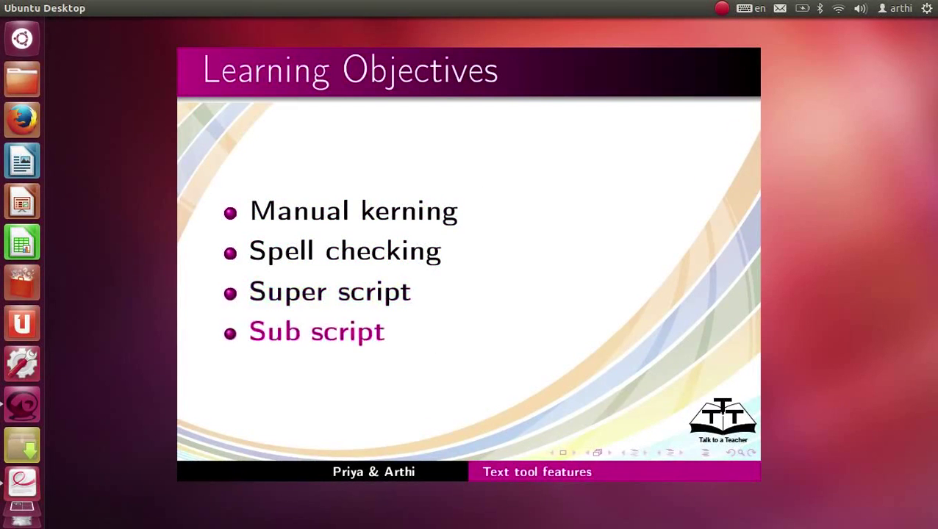
{"action": "key", "text": "Page_Down"}
{"action": "key", "text": "Page_Down"}
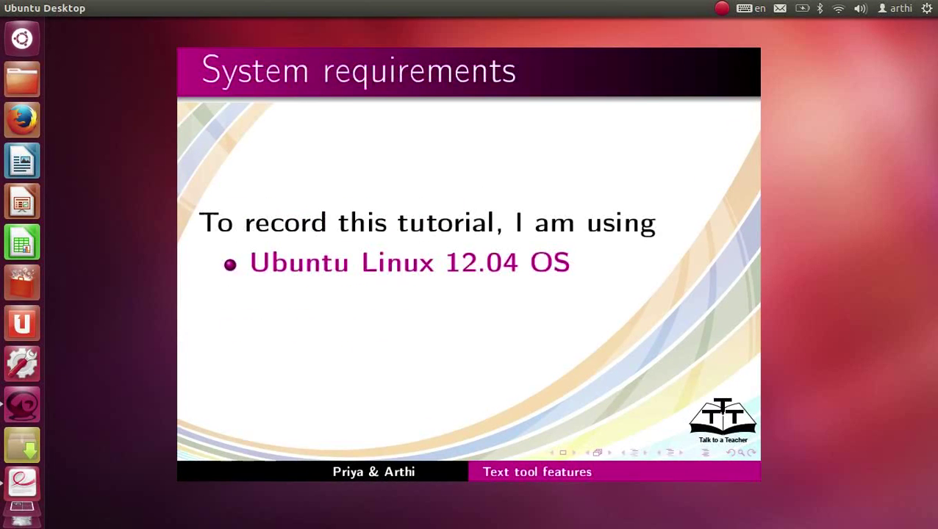
{"action": "key", "text": "Page_Down"}
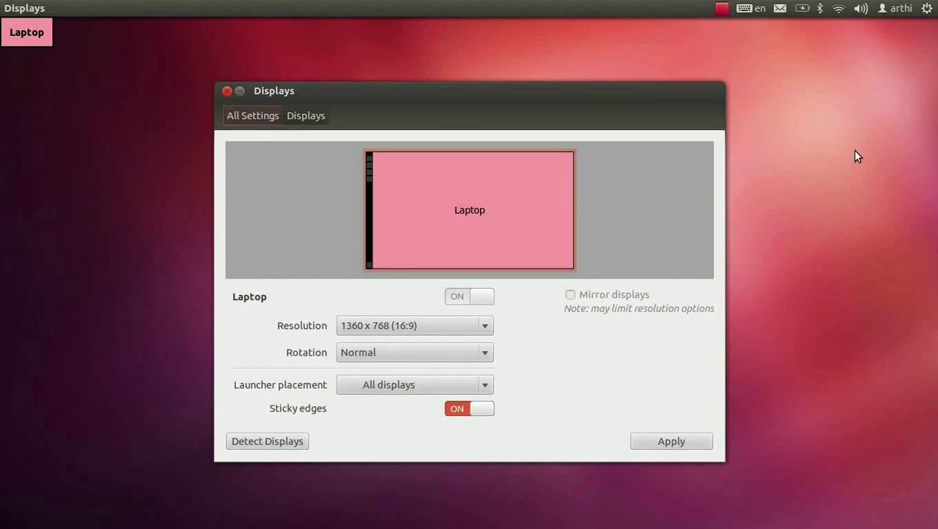
Search the dash for 'in' and launch Inkscape Vector Graphics Editor
{"action": "left_click", "coordinate": [18, 42]}
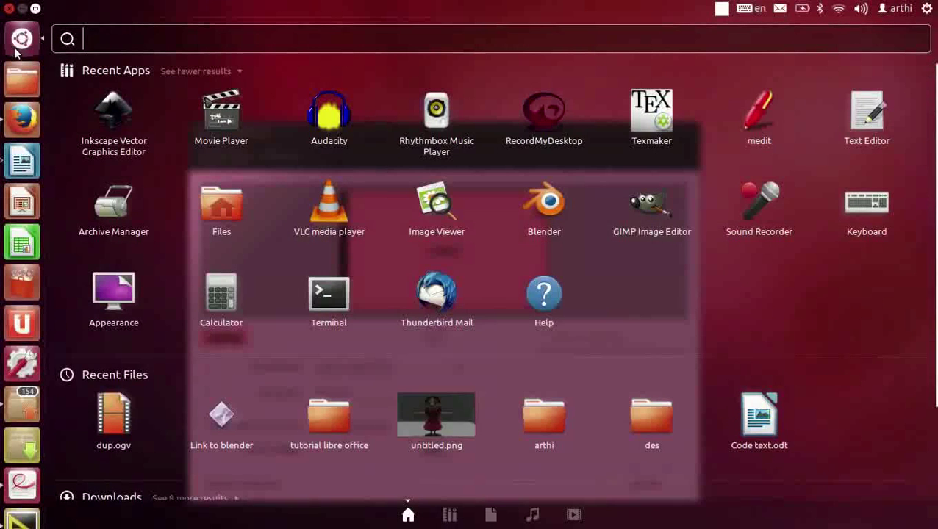
{"action": "type", "text": "in"}
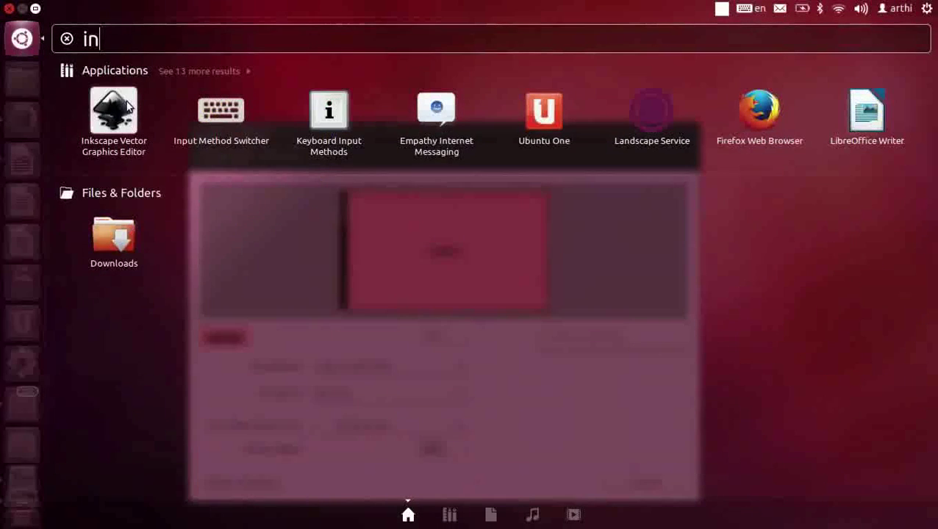
{"action": "left_click", "coordinate": [114, 110]}
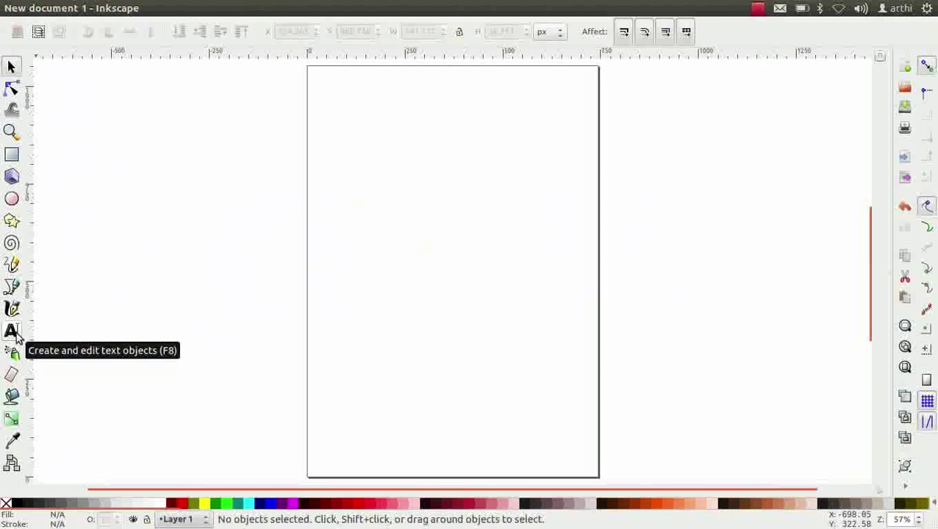
Create a text object reading 'Spoken' on the zoomed-in page
{"action": "left_click", "coordinate": [12, 331]}
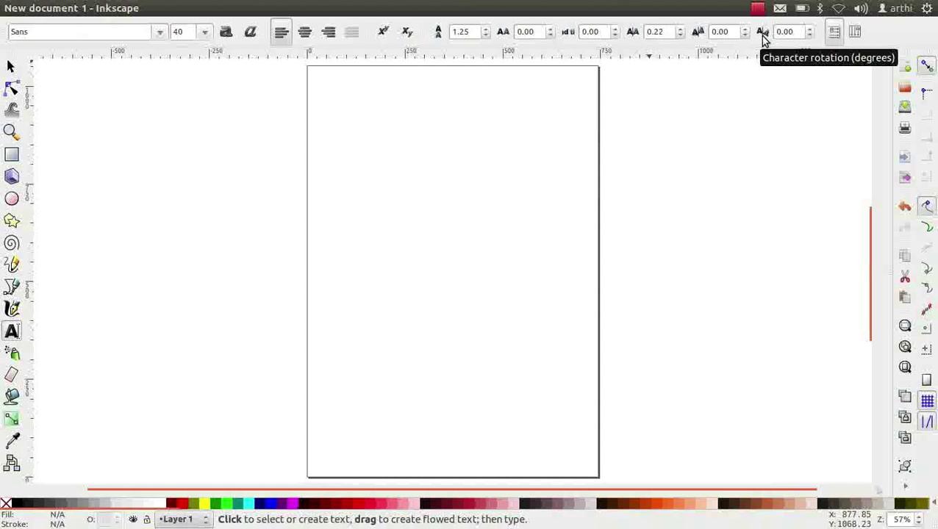
{"action": "key", "text": "plus"}
{"action": "key", "text": "plus"}
{"action": "key", "text": "plus"}
{"action": "key", "text": "plus"}
{"action": "left_click", "coordinate": [264, 163]}
{"action": "type", "text": "S"}
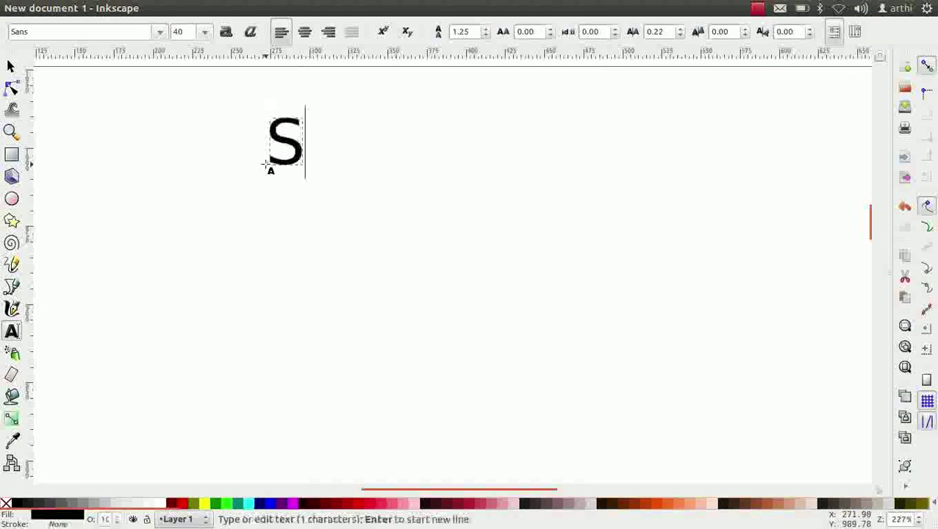
{"action": "type", "text": "poken"}
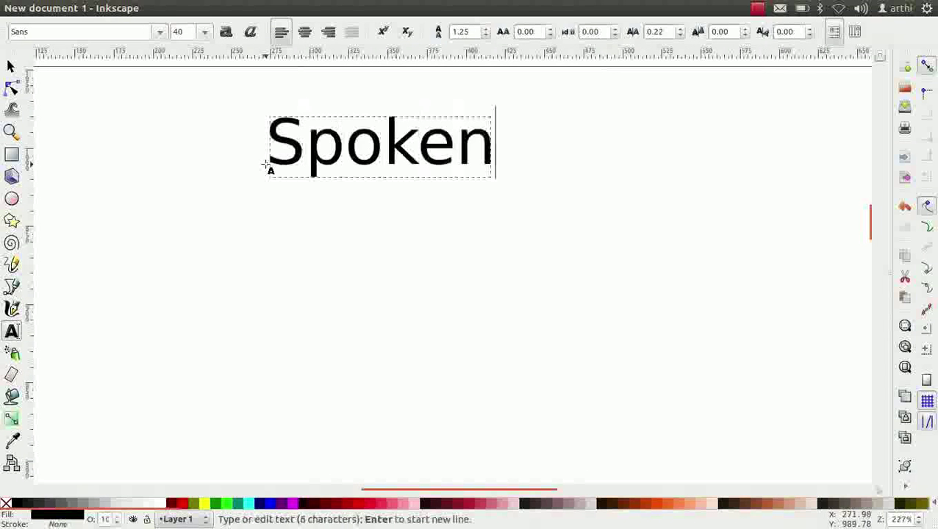
Set horizontal kerning of 4.81 between the S and p of Spoken
{"action": "scroll", "coordinate": [323, 243], "scroll_direction": "up", "scroll_amount": 3, "text": "ctrl"}
{"action": "left_click", "coordinate": [255, 269]}
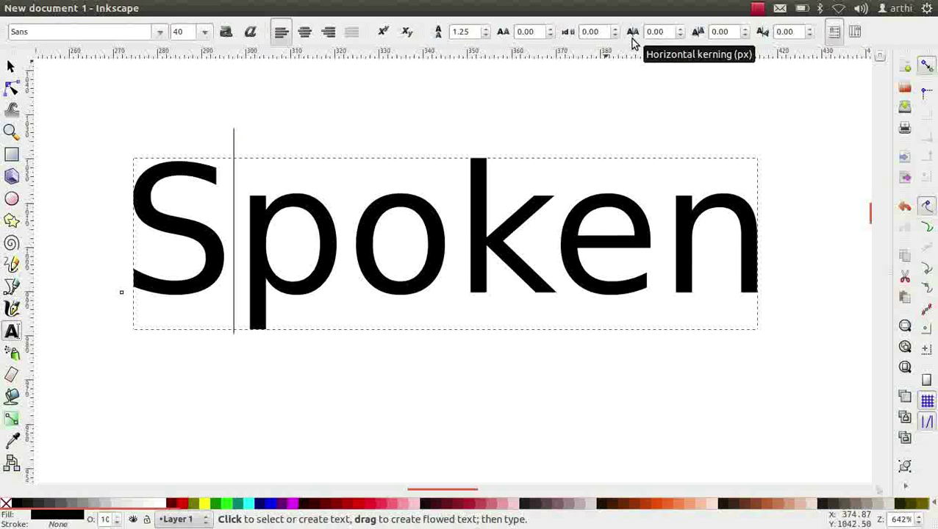
{"action": "left_click", "coordinate": [680, 32]}
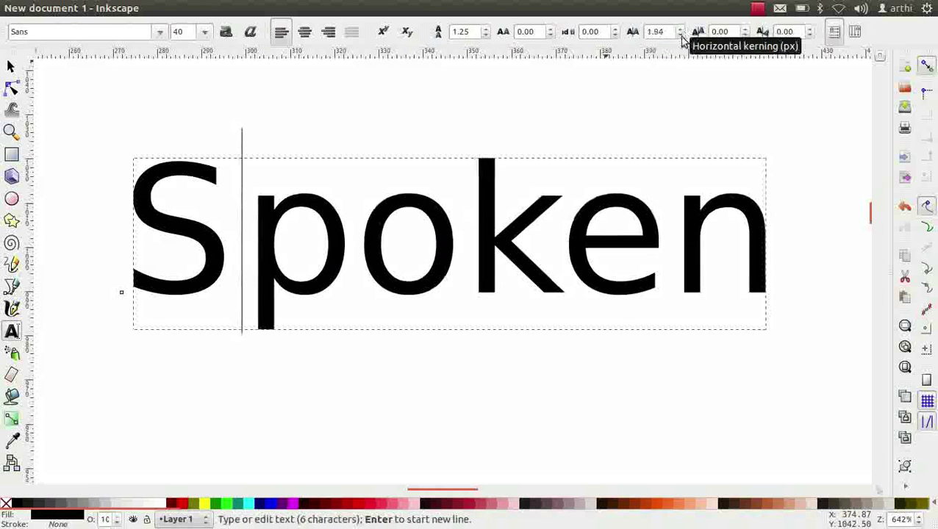
{"action": "left_click", "coordinate": [681, 35]}
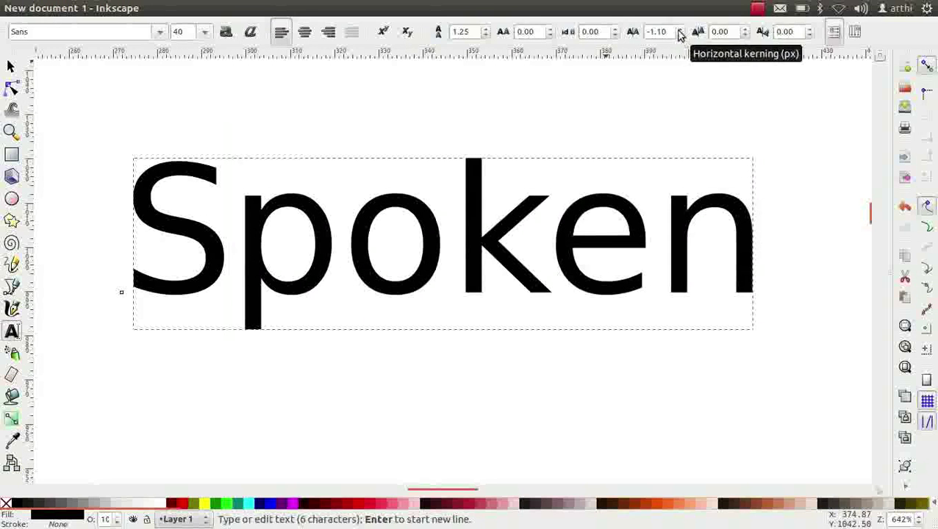
{"action": "left_click", "coordinate": [680, 32]}
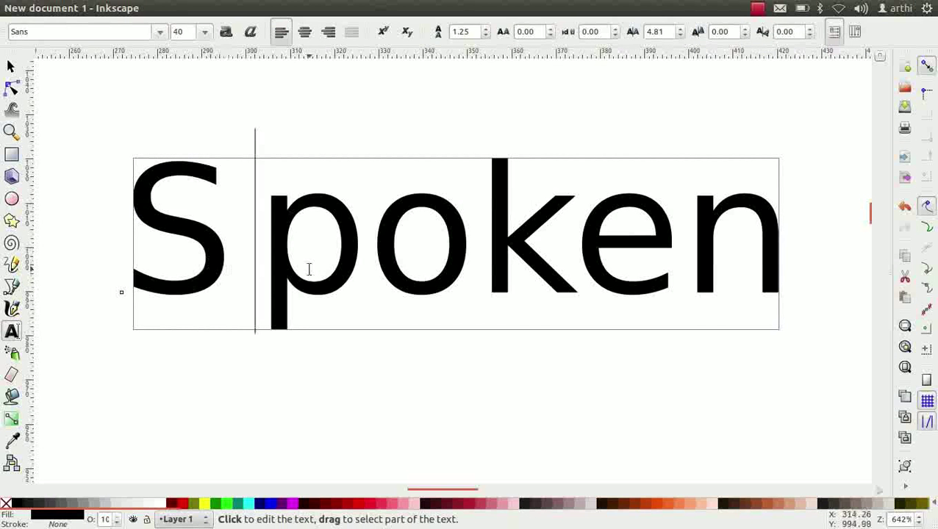
{"action": "left_click", "coordinate": [654, 32]}
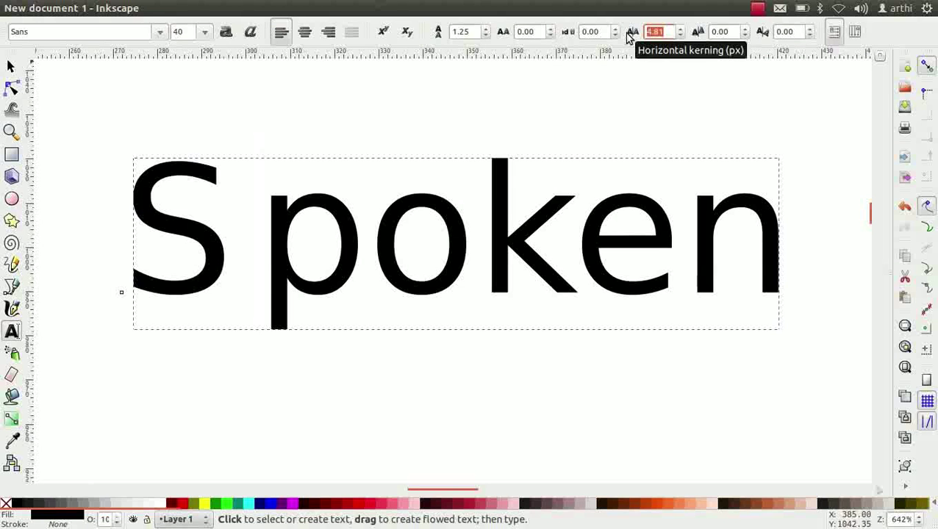
Change the kerning after S to 3 and lower 'poken' with a 15 px vertical shift
{"action": "type", "text": "3"}
{"action": "key", "text": "Return"}
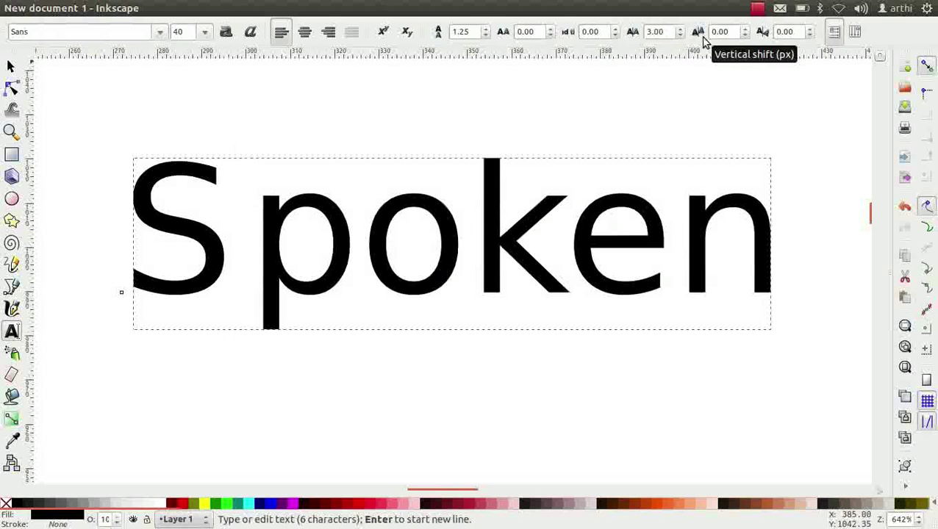
{"action": "left_click", "coordinate": [745, 34]}
{"action": "left_click", "coordinate": [745, 33]}
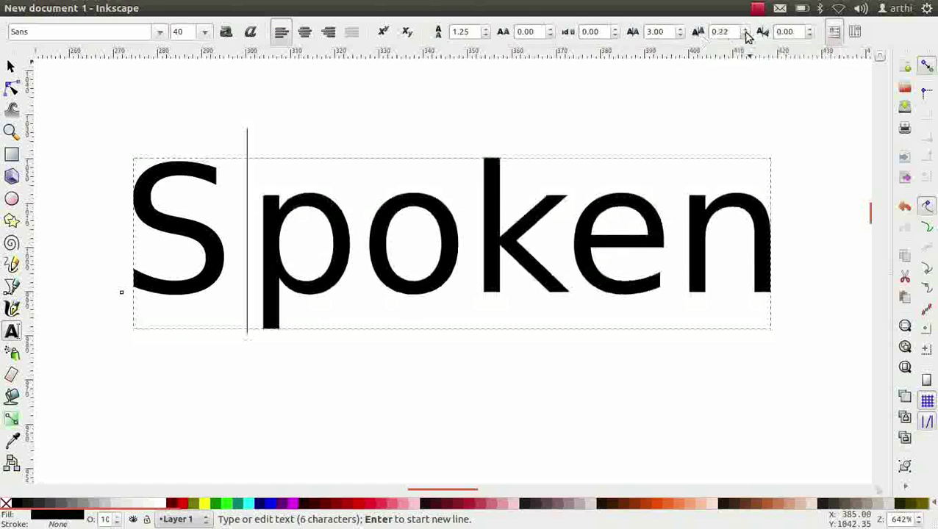
{"action": "left_click", "coordinate": [745, 33]}
{"action": "left_click", "coordinate": [745, 33]}
{"action": "left_click", "coordinate": [745, 33]}
{"action": "left_click", "coordinate": [746, 33]}
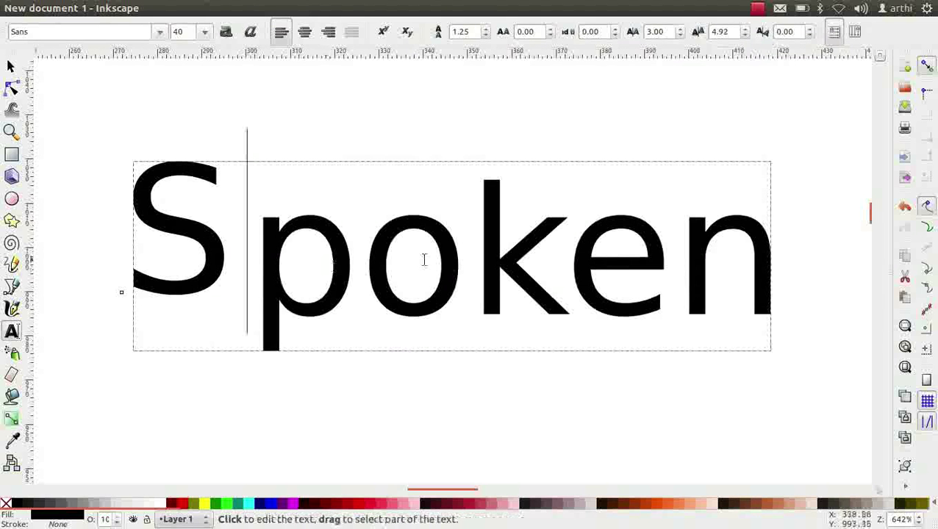
{"action": "triple_click", "coordinate": [721, 32]}
{"action": "type", "text": "15"}
{"action": "key", "text": "Return"}
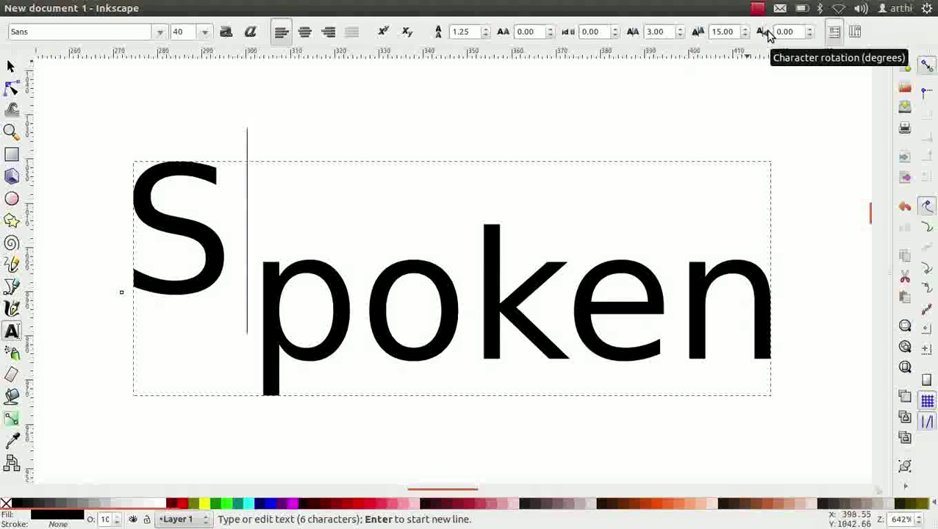
Rotate the e of Spoken to -41.10 degrees with character rotation
{"action": "left_click", "coordinate": [571, 316]}
{"action": "key", "text": "Escape"}
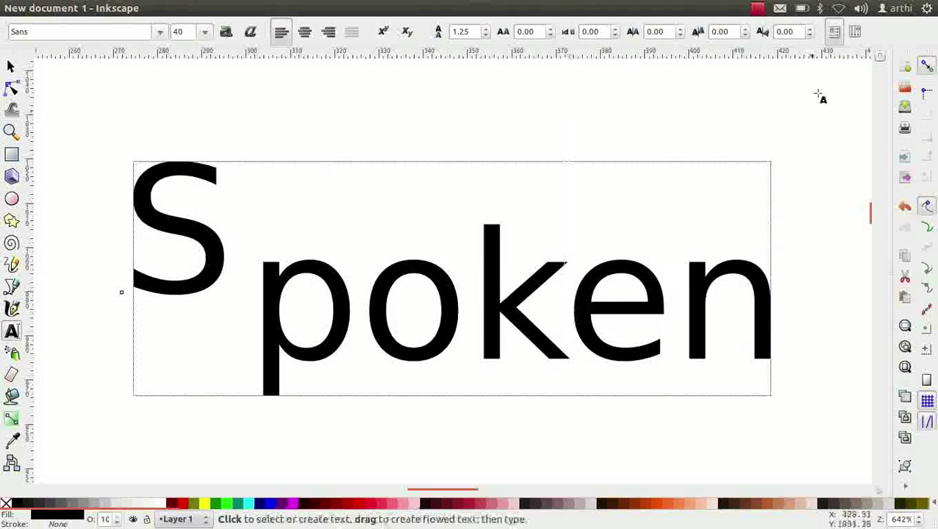
{"action": "left_click", "coordinate": [810, 29]}
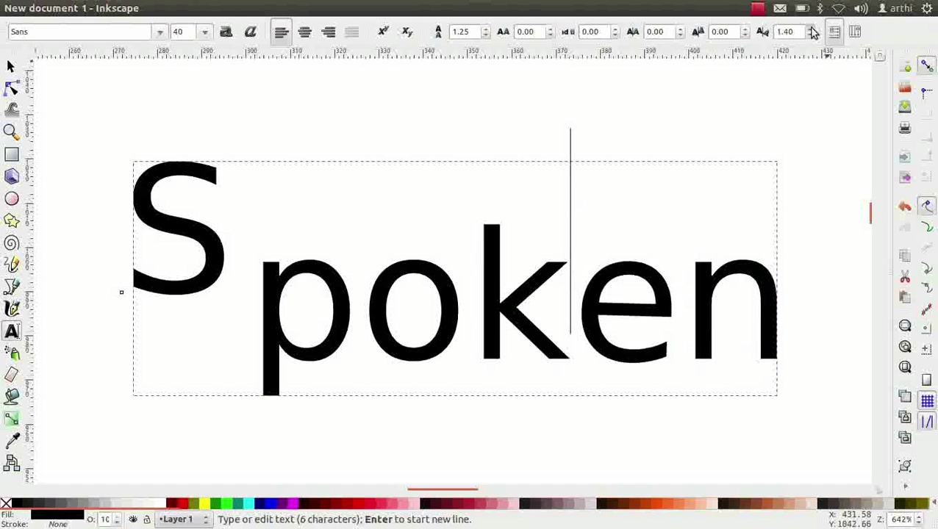
{"action": "scroll", "coordinate": [808, 35], "scroll_direction": "down", "scroll_amount": 5}
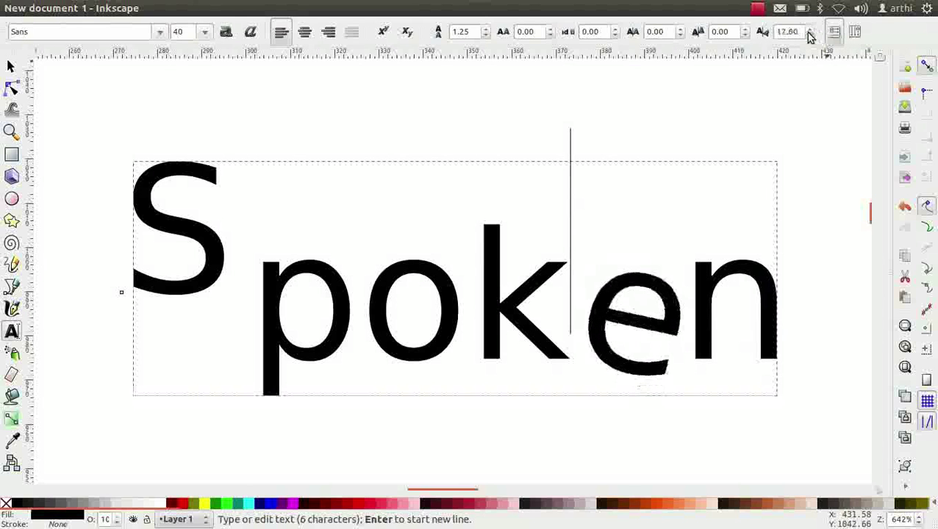
{"action": "scroll", "coordinate": [809, 36], "scroll_direction": "up", "scroll_amount": 10}
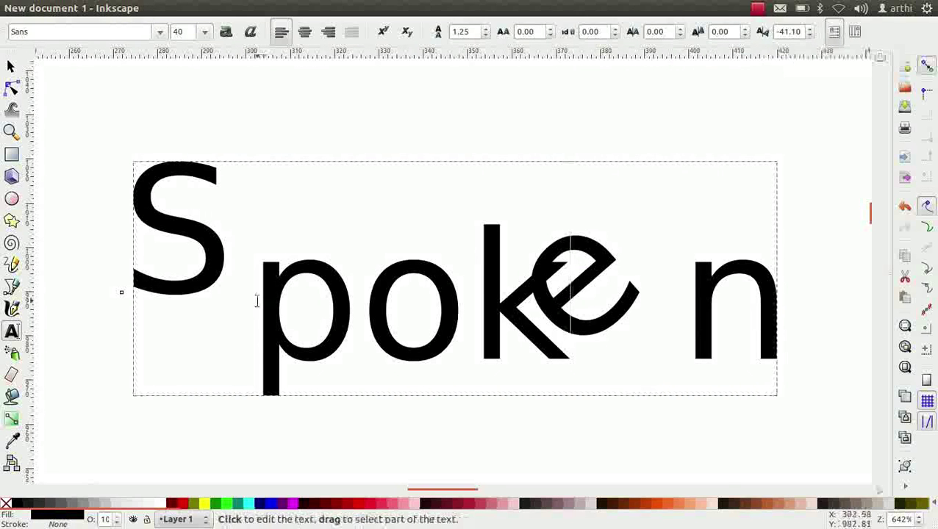
Give the selected letters 'po' kerning 5, vertical shift 10 and rotation 20
{"action": "left_click_drag", "start_coordinate": [256, 300], "coordinate": [441, 326]}
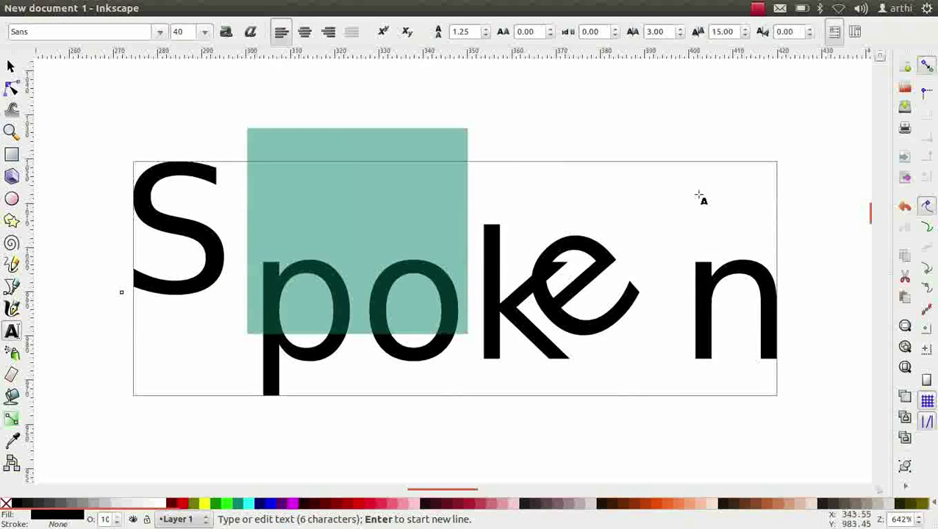
{"action": "left_click", "coordinate": [654, 32]}
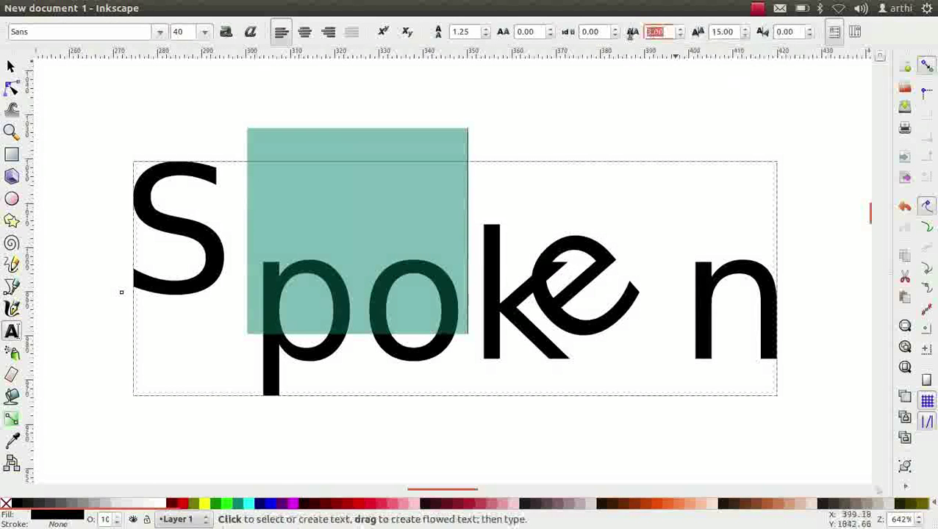
{"action": "type", "text": "5"}
{"action": "key", "text": "Tab"}
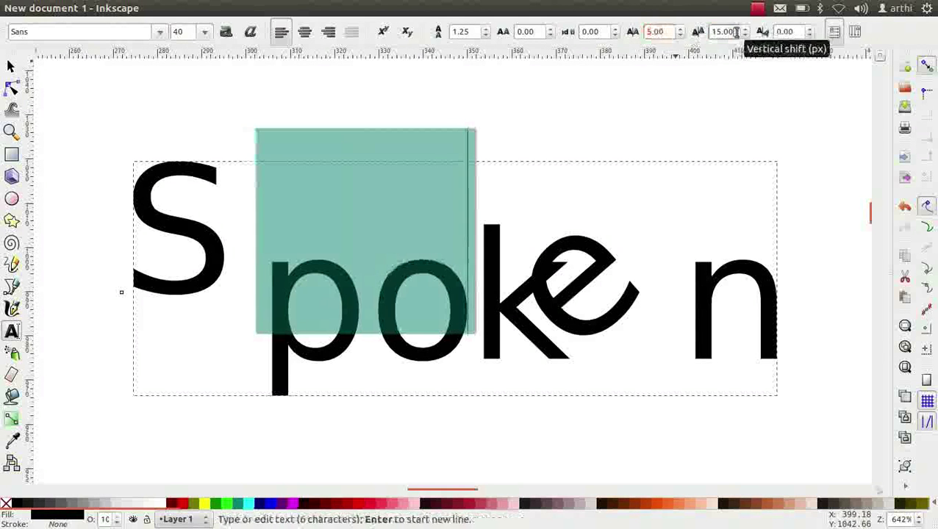
{"action": "type", "text": "10"}
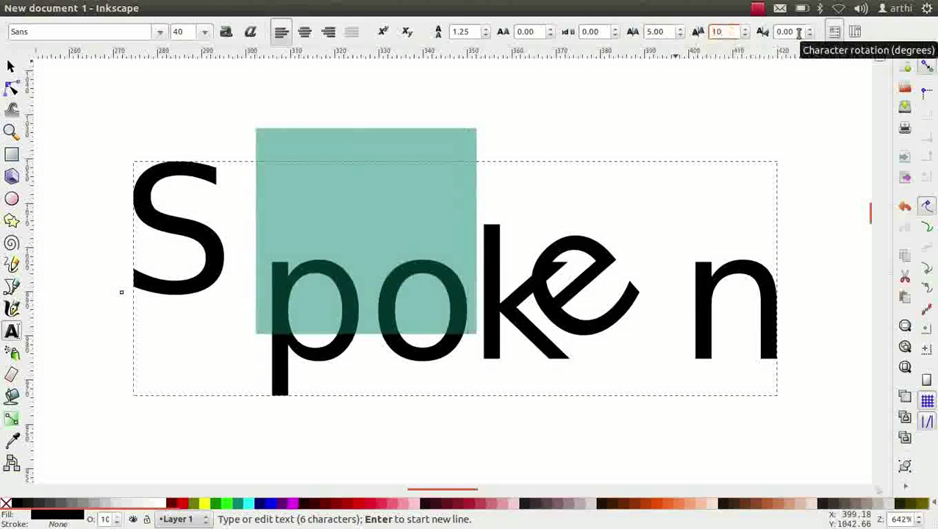
{"action": "key", "text": "Tab"}
{"action": "type", "text": "2"}
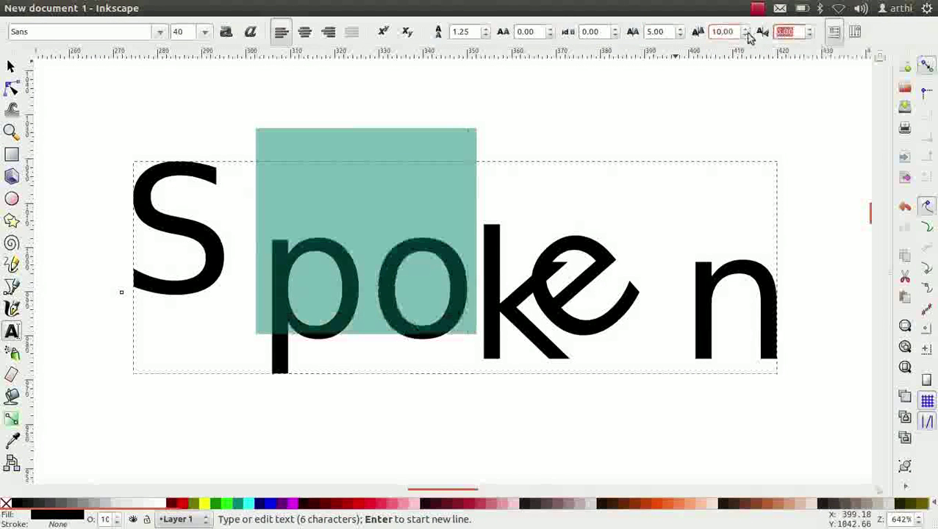
{"action": "type", "text": "0"}
{"action": "key", "text": "Return"}
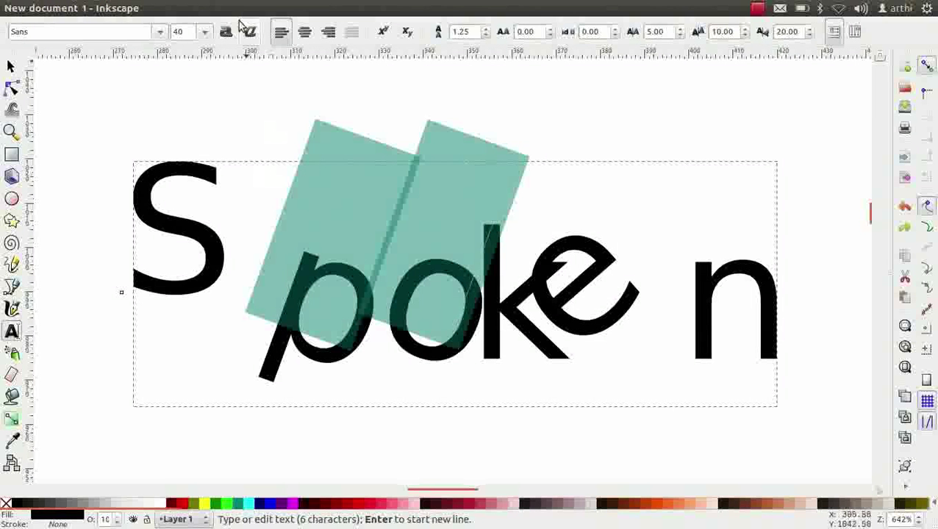
Apply Text > Remove Manual Kerns to reset Spoken's offsets and rotations
{"action": "left_click", "coordinate": [240, 10]}
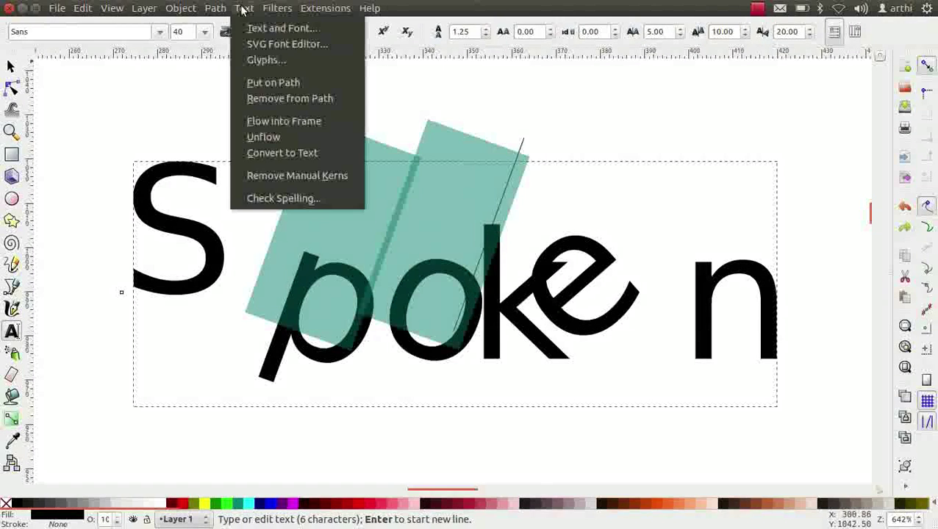
{"action": "left_click", "coordinate": [311, 179]}
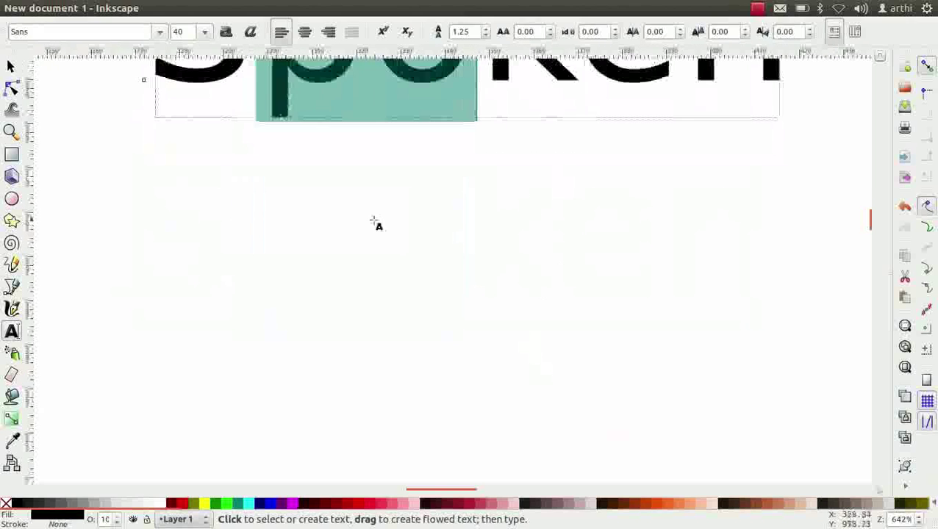
{"action": "left_click_drag", "start_coordinate": [301, 226], "coordinate": [823, 405]}
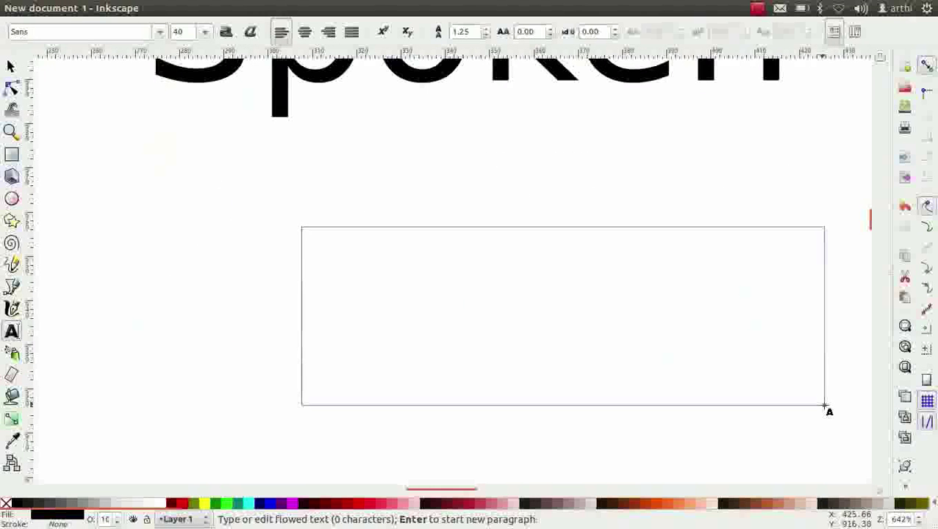
{"action": "key", "text": "Escape"}
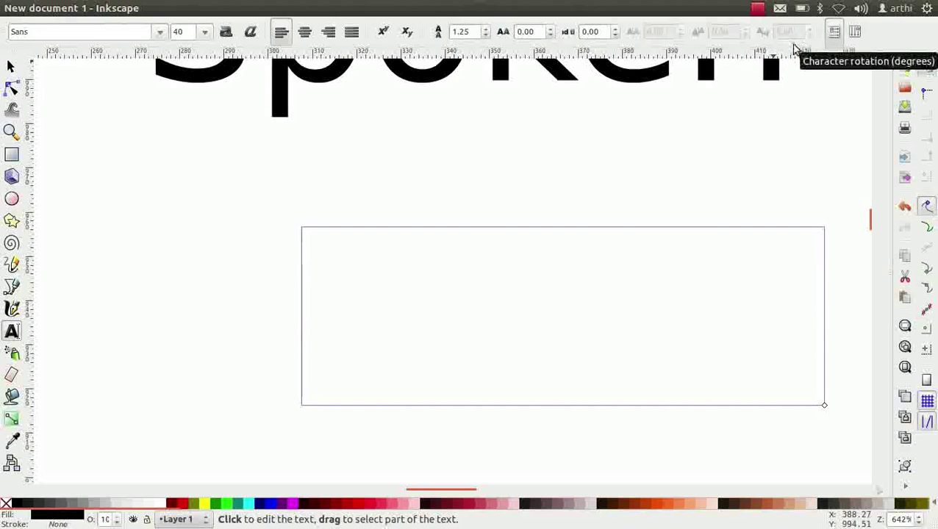
{"action": "key", "text": "Escape"}
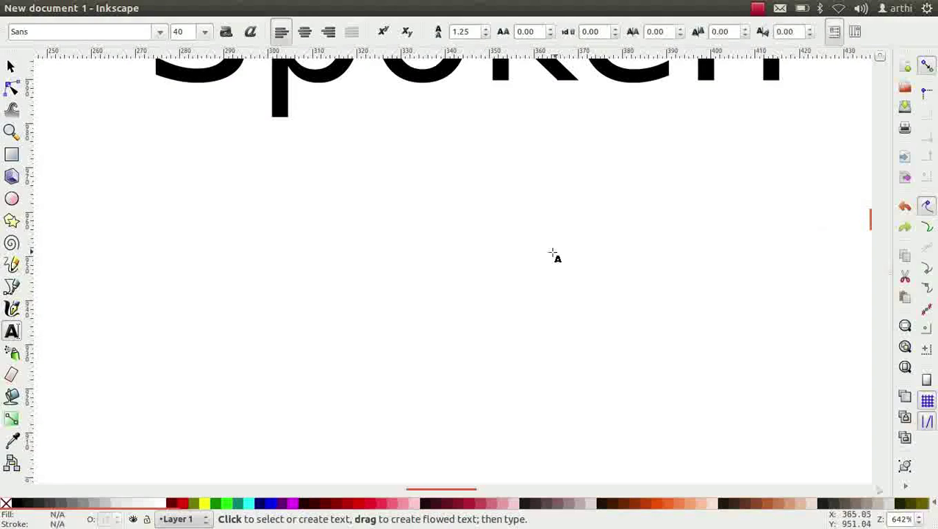
Select all the Spoken Tutorial text in Code text.odt, then return to Inkscape
{"action": "mouse_move", "coordinate": [10, 203]}
{"action": "left_click", "coordinate": [18, 163]}
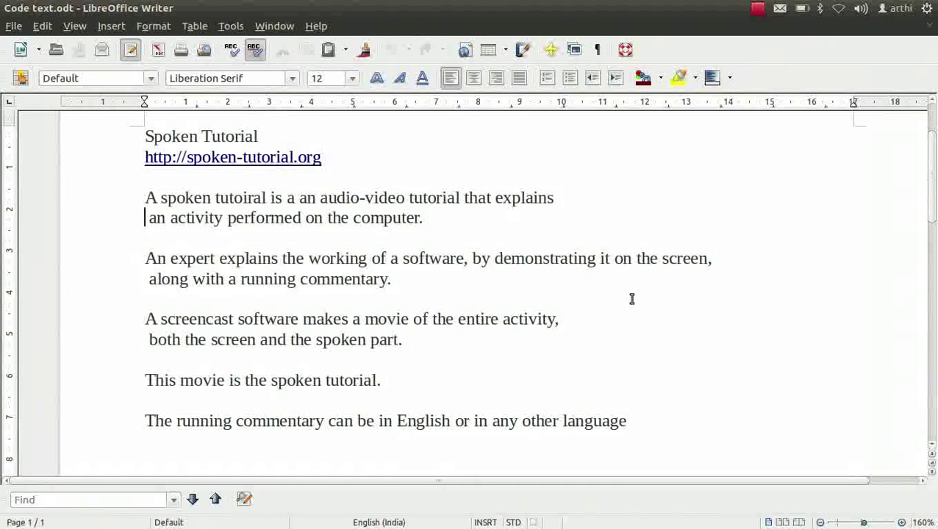
{"action": "key", "text": "ctrl+a"}
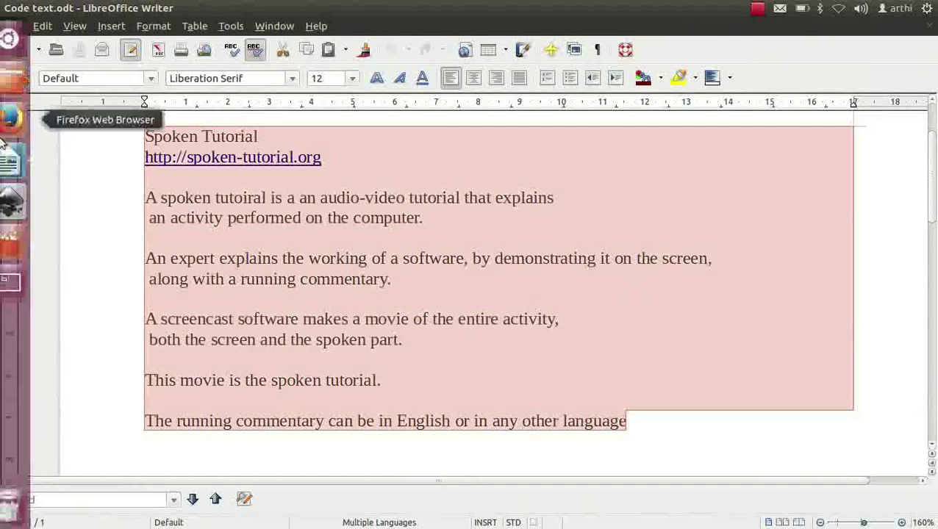
{"action": "left_click", "coordinate": [18, 201]}
Fit the page in view and paste the copied Spoken Tutorial paragraphs below Spoken
{"action": "left_click", "coordinate": [904, 365]}
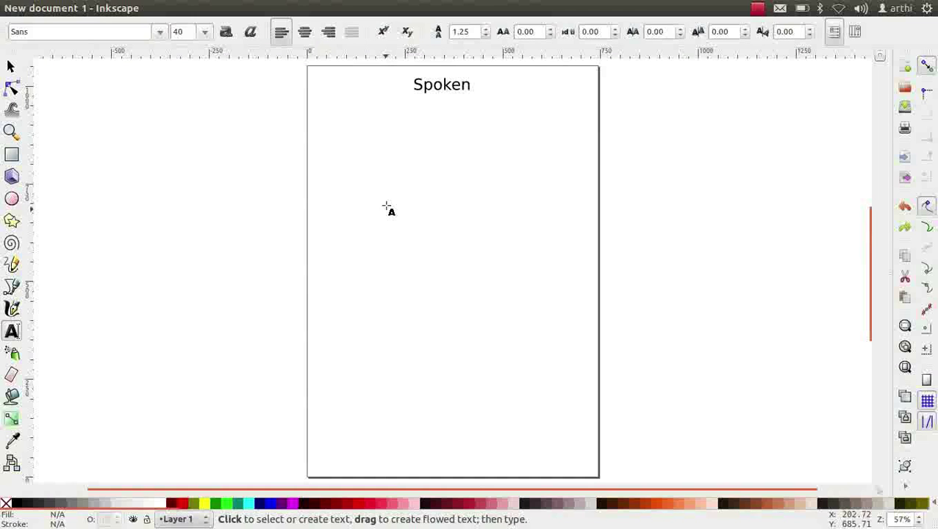
{"action": "left_click", "coordinate": [317, 177]}
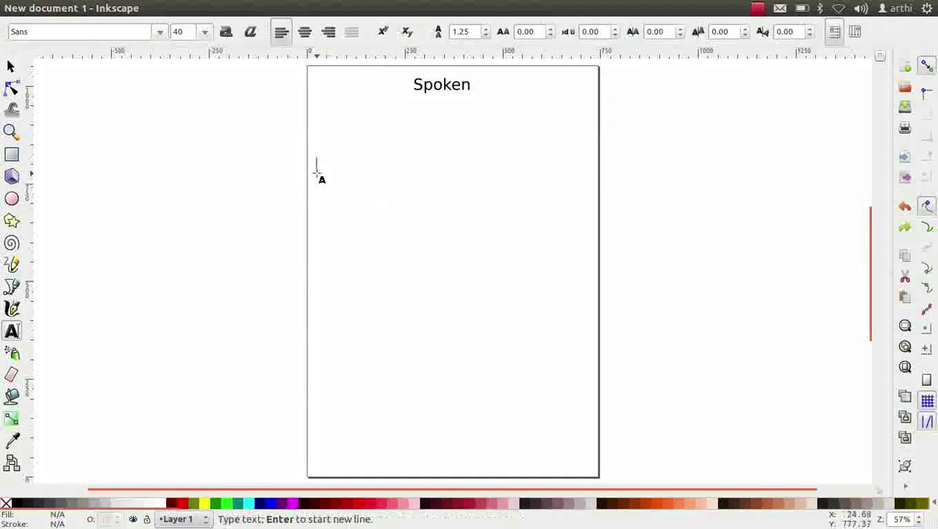
{"action": "key", "text": "ctrl+v"}
{"action": "left_click", "coordinate": [243, 9]}
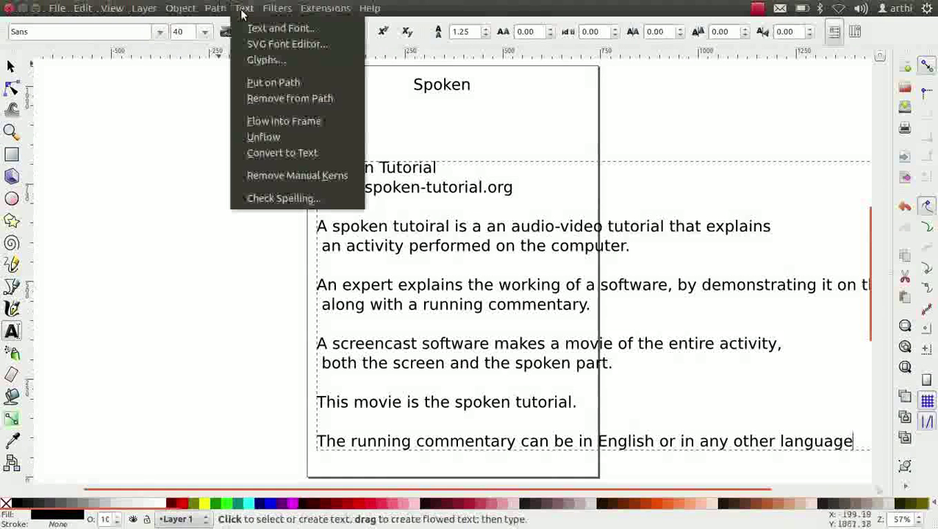
Run Check Spelling on the pasted text and add 'http' to the dictionary
{"action": "left_click", "coordinate": [304, 199]}
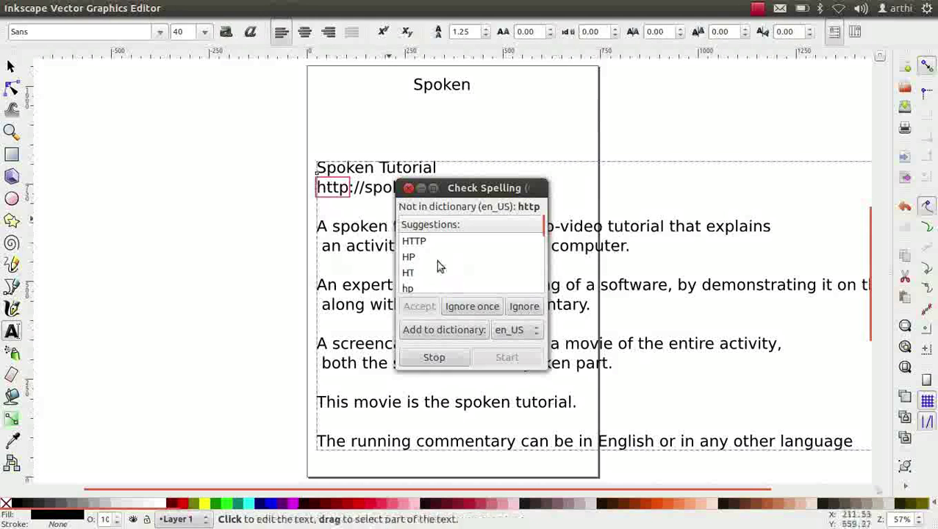
{"action": "scroll", "coordinate": [436, 261], "scroll_direction": "down", "scroll_amount": 3}
{"action": "scroll", "coordinate": [436, 260], "scroll_direction": "up", "scroll_amount": 3}
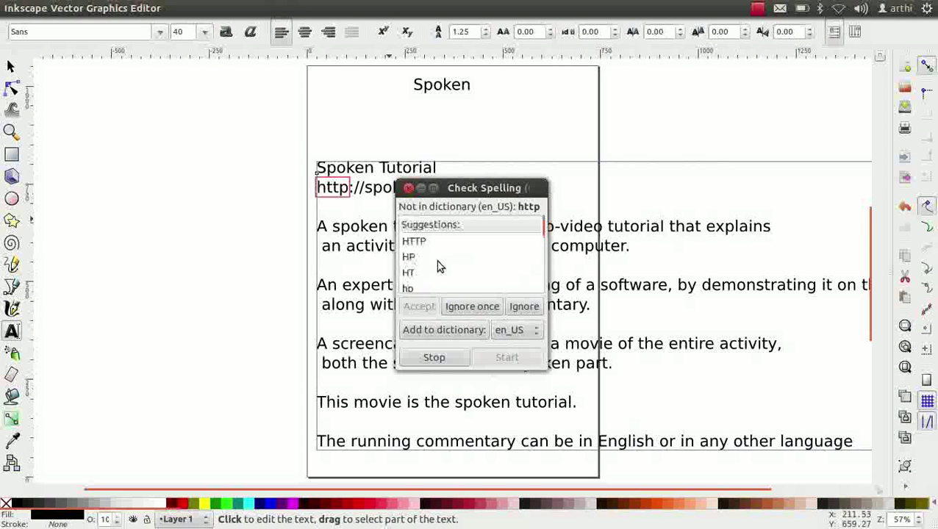
{"action": "mouse_move", "coordinate": [550, 248]}
{"action": "left_mouse_down"}
{"action": "mouse_move", "coordinate": [548, 269]}
{"action": "mouse_move", "coordinate": [548, 244]}
{"action": "left_mouse_up"}
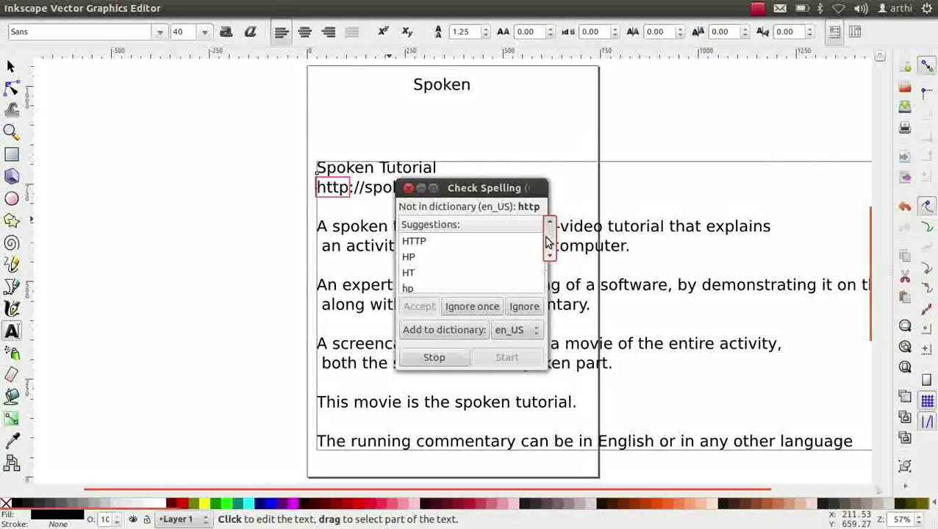
{"action": "left_click", "coordinate": [428, 330]}
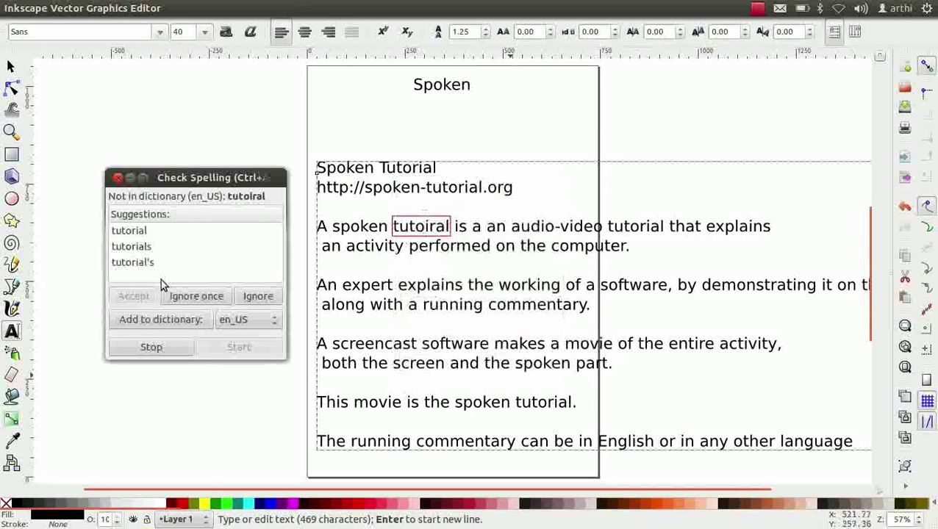
Replace 'tutoiral' with 'tutorial', then stop and restart the spell check, leaving 'screencast' unchanged
{"action": "left_click", "coordinate": [146, 232]}
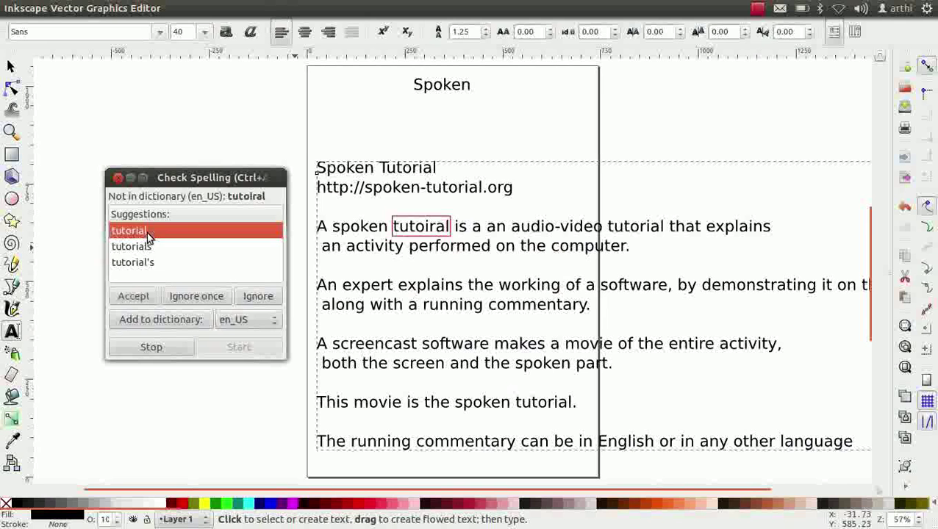
{"action": "left_click", "coordinate": [140, 297]}
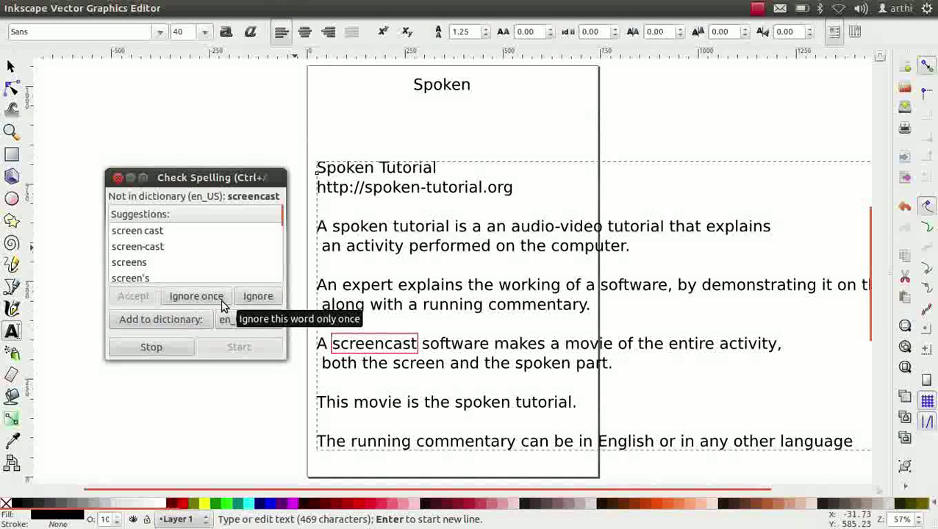
{"action": "left_click", "coordinate": [185, 350]}
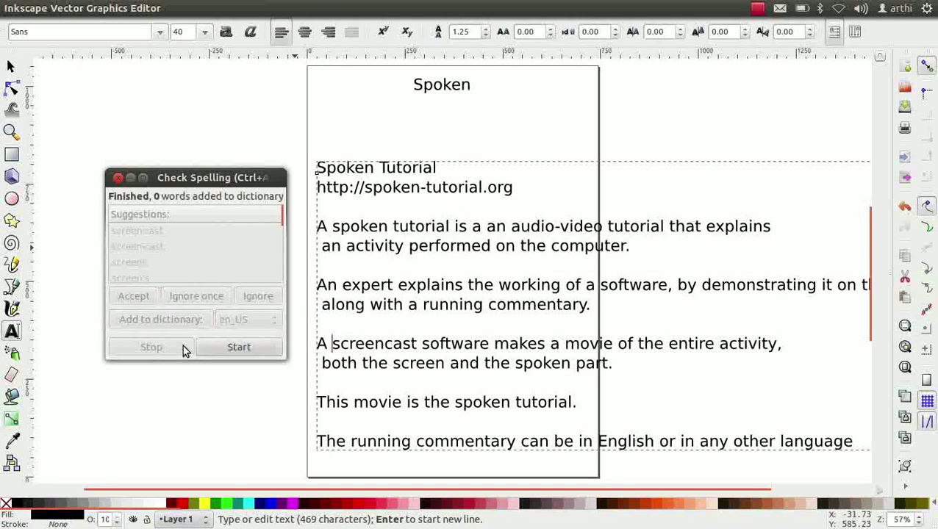
{"action": "left_click", "coordinate": [236, 345]}
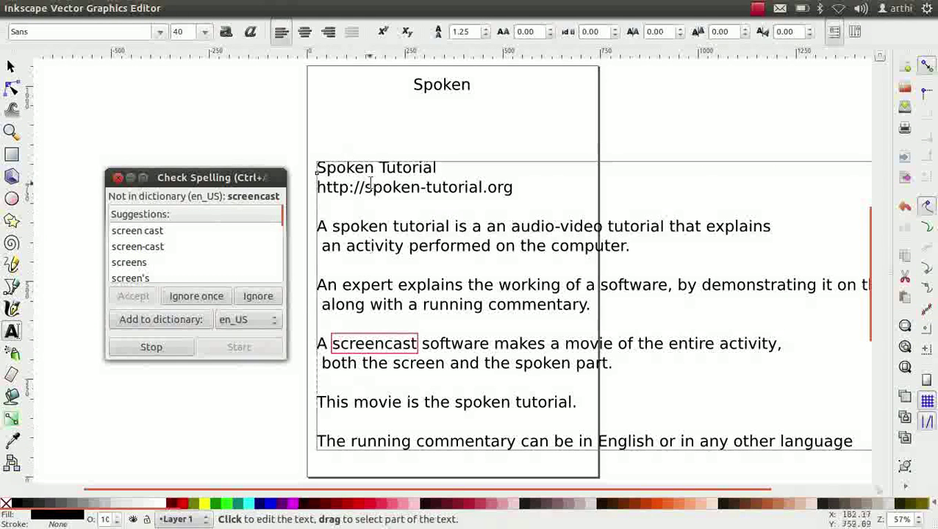
Close the spell checker and drag the paragraph to the right, off the page
{"action": "left_click", "coordinate": [118, 180]}
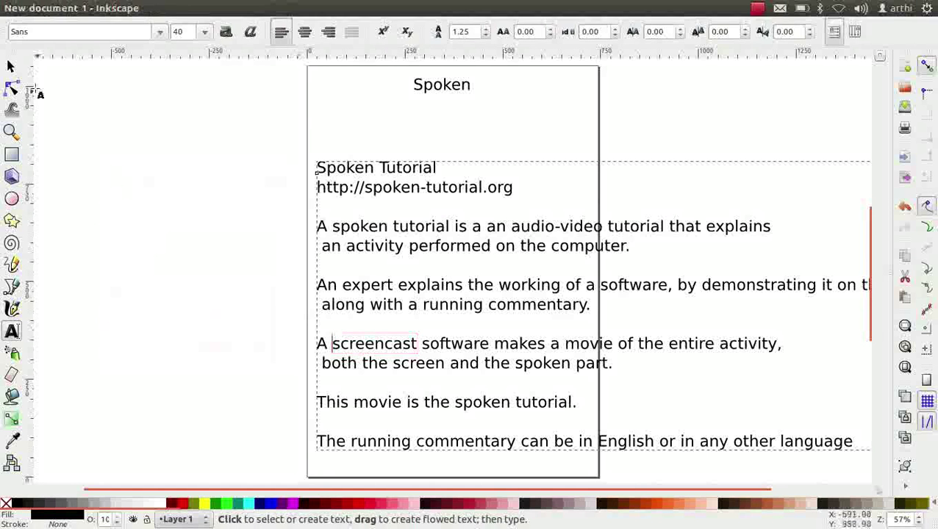
{"action": "left_click", "coordinate": [11, 67]}
{"action": "left_click_drag", "start_coordinate": [374, 232], "coordinate": [695, 243]}
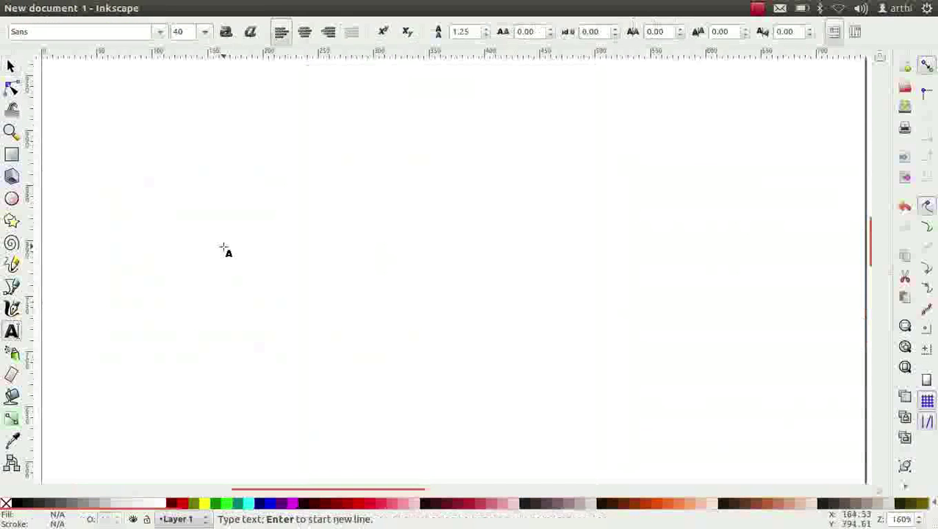
Type the formula (a+b)2=a2+b2+2ab as a new text object
{"action": "type", "text": "(a+b"}
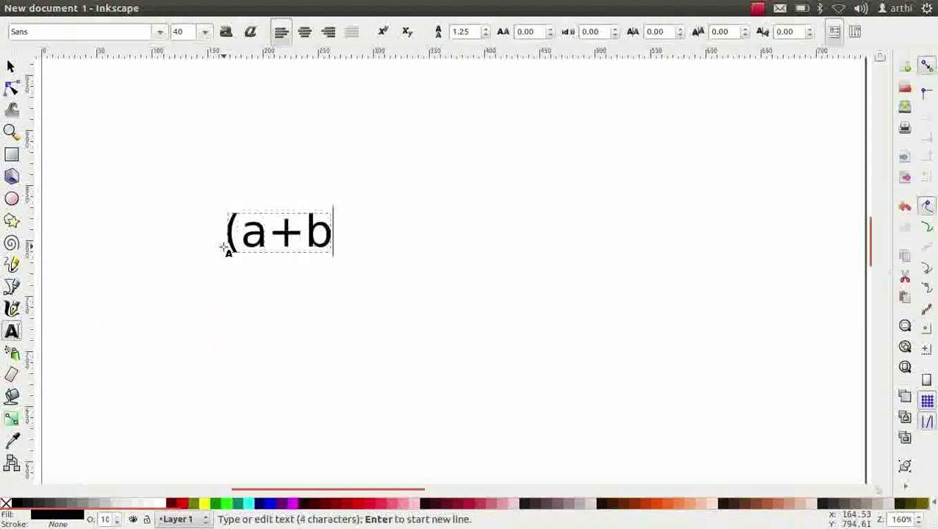
{"action": "type", "text": ")2-"}
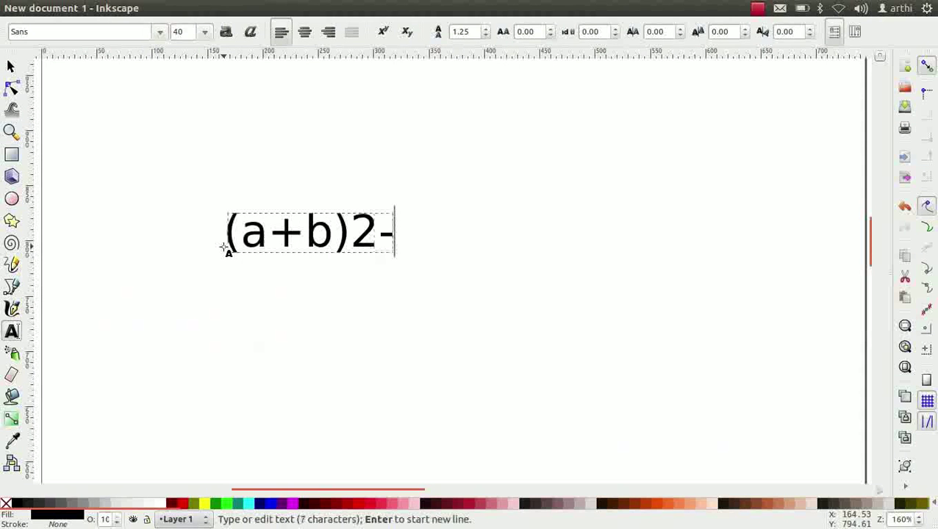
{"action": "key", "text": "BackSpace"}
{"action": "type", "text": "=a2+b2+2ab"}
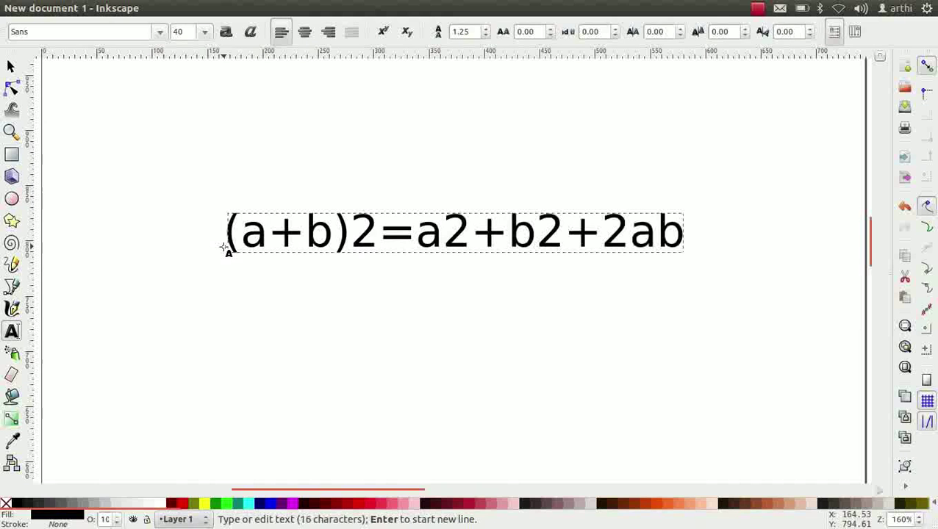
Make the exponent 2s after (a+b), a and b superscripts
{"action": "left_click_drag", "start_coordinate": [351, 232], "coordinate": [378, 233]}
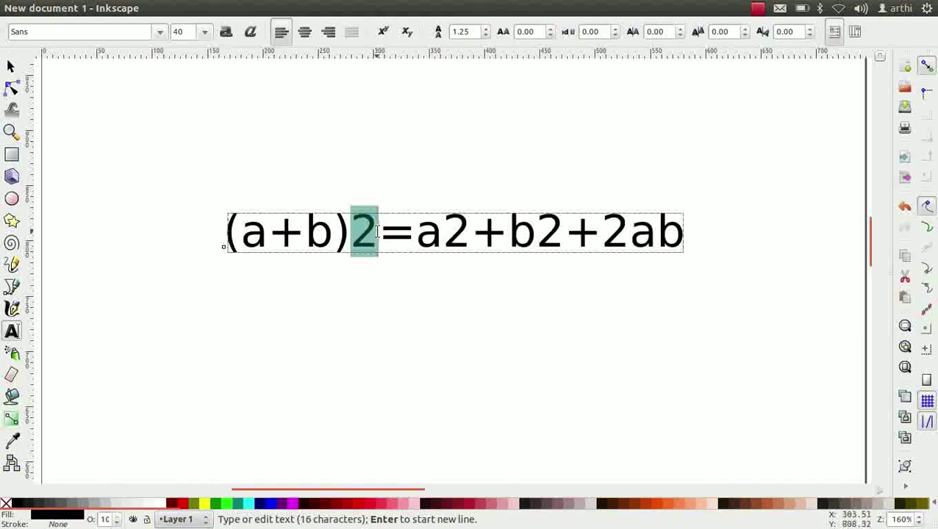
{"action": "left_click", "coordinate": [385, 38]}
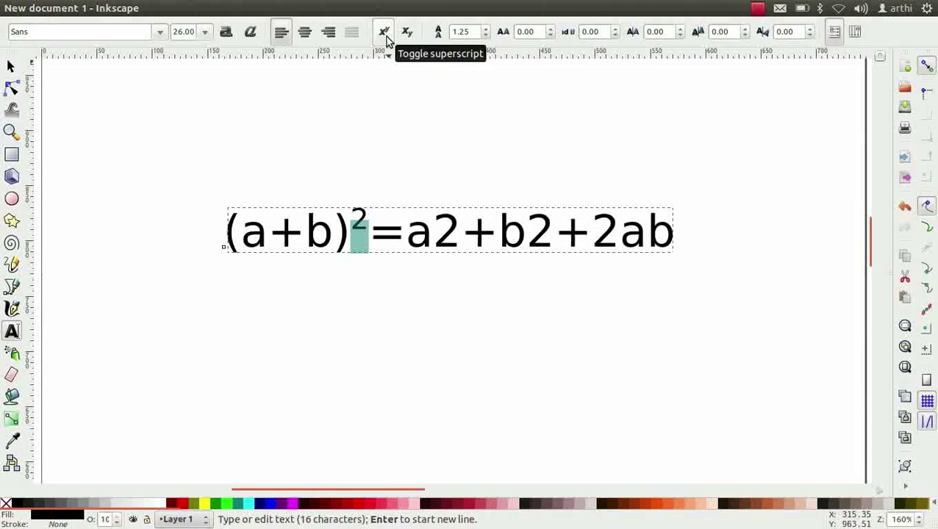
{"action": "left_click", "coordinate": [431, 242]}
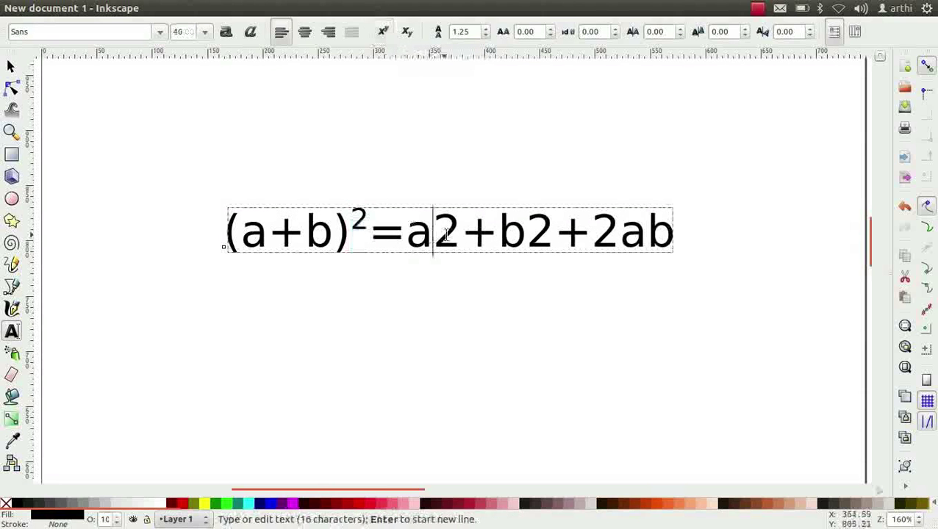
{"action": "left_click_drag", "start_coordinate": [431, 242], "coordinate": [461, 242]}
{"action": "left_click", "coordinate": [383, 32]}
{"action": "left_click_drag", "start_coordinate": [517, 232], "coordinate": [544, 232]}
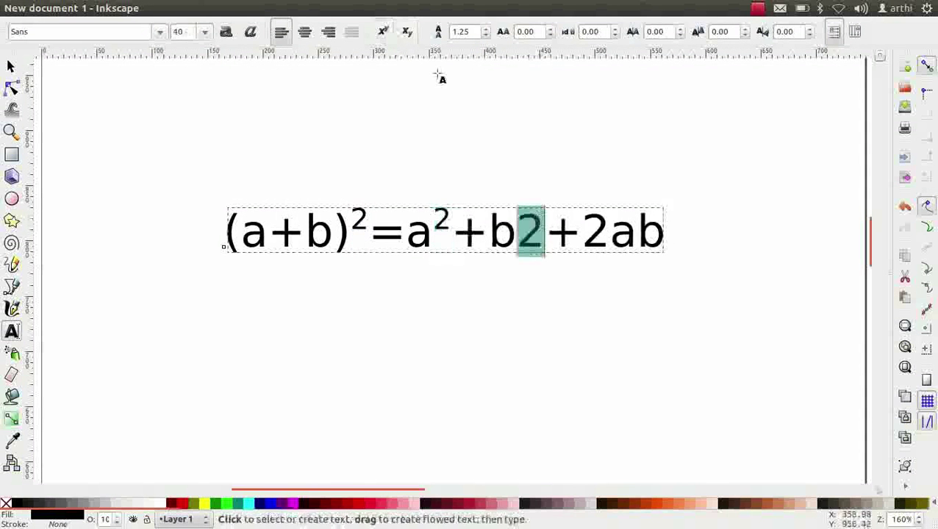
{"action": "left_click", "coordinate": [383, 32]}
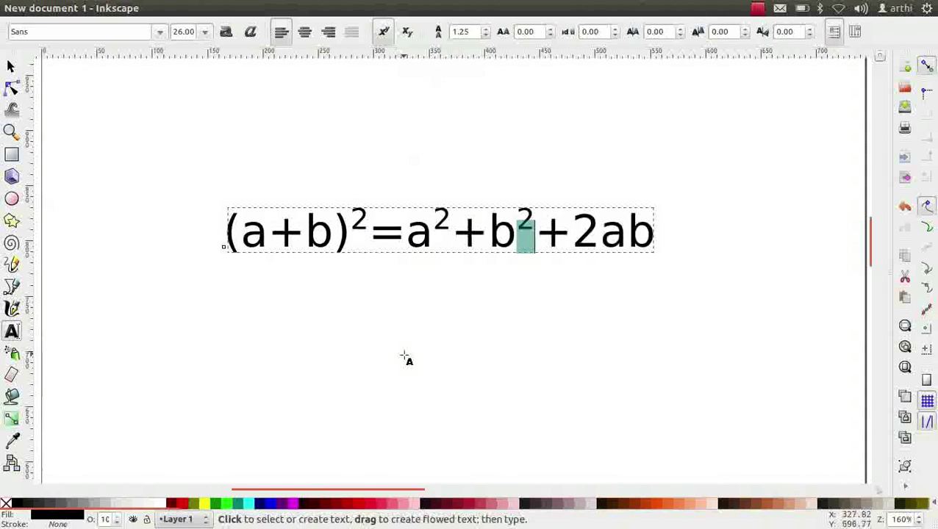
Type H2SO4 below the formula and lower its 2 and 4 to subscripts
{"action": "left_click", "coordinate": [308, 349]}
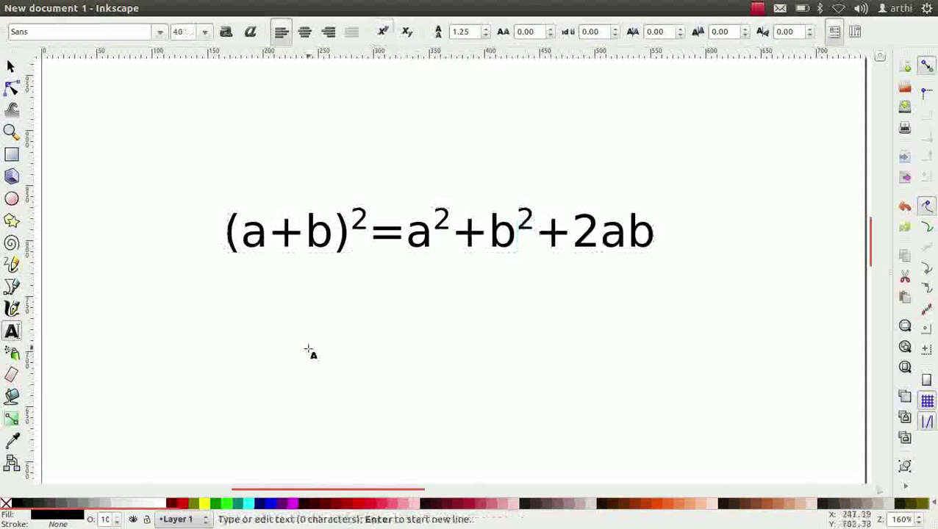
{"action": "type", "text": "H2SO4"}
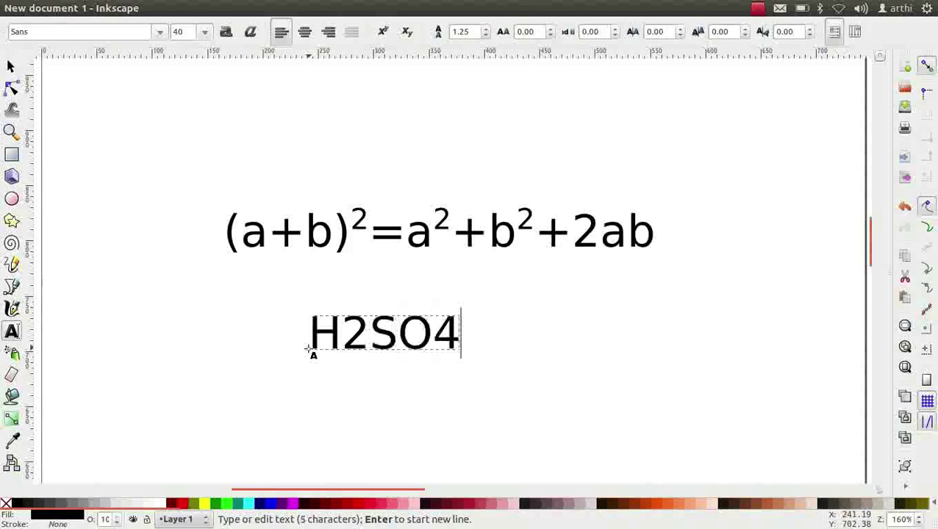
{"action": "scroll", "coordinate": [308, 348], "scroll_direction": "up", "scroll_amount": 2}
{"action": "left_click_drag", "start_coordinate": [271, 323], "coordinate": [324, 324]}
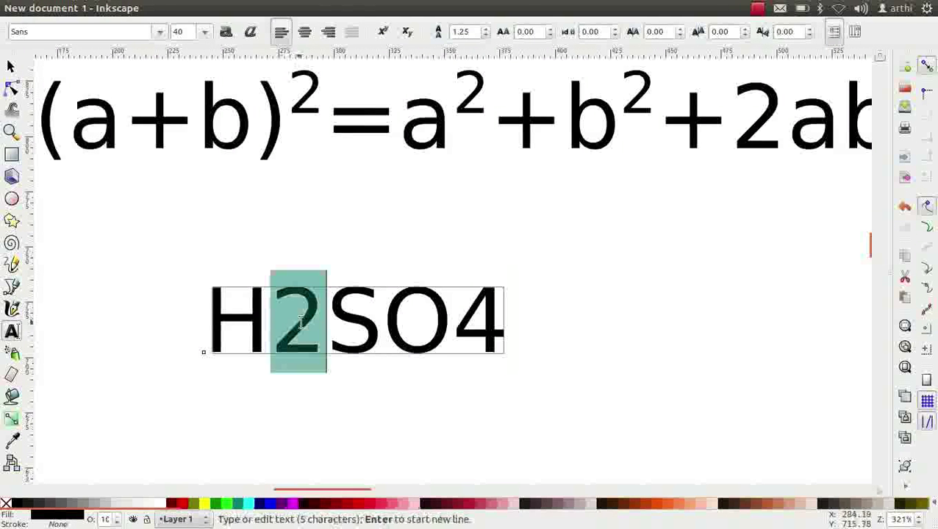
{"action": "left_click", "coordinate": [407, 33]}
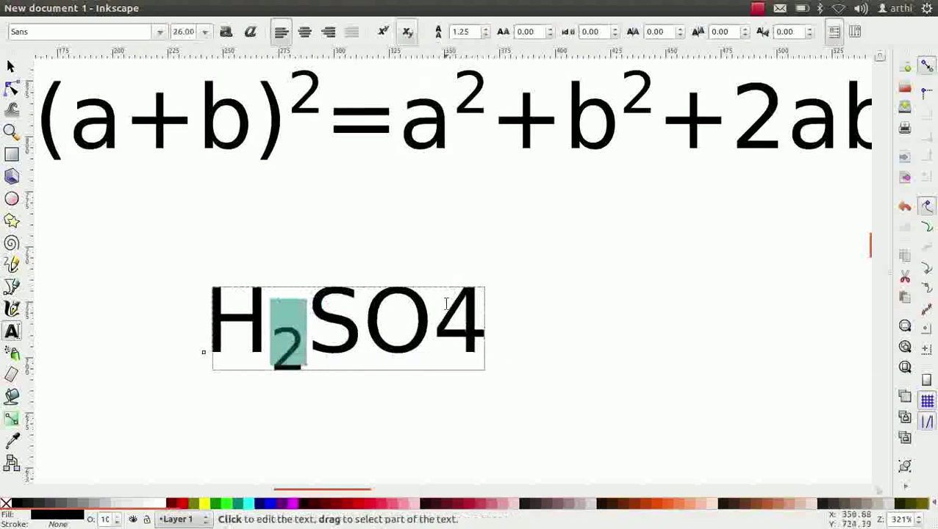
{"action": "left_click_drag", "start_coordinate": [433, 323], "coordinate": [487, 324]}
{"action": "left_click", "coordinate": [407, 33]}
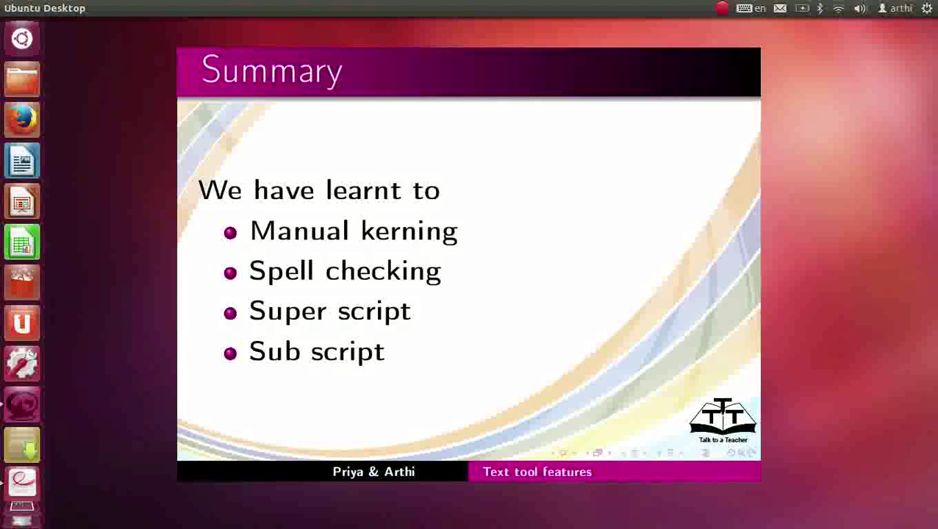
Page from Summary through the Assignment slides to About the Spoken Tutorial Project
{"action": "key", "text": "Page_Down"}
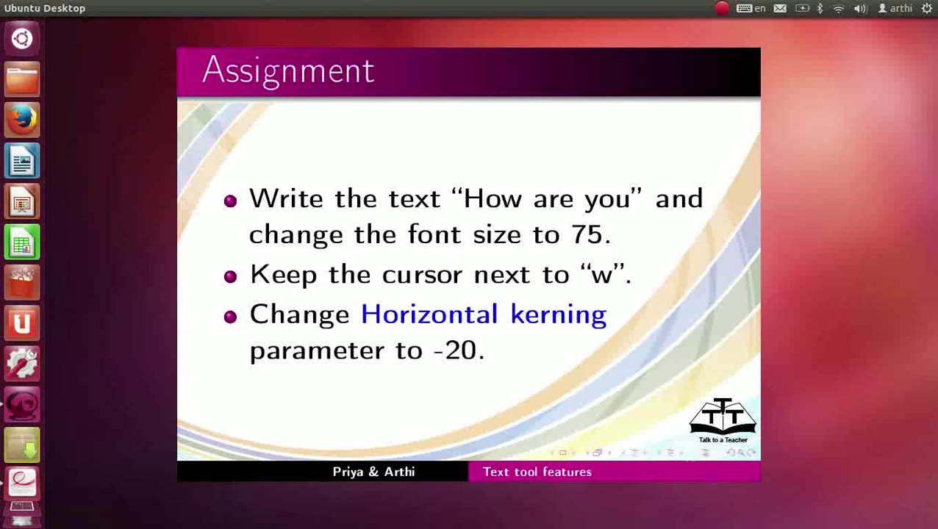
{"action": "key", "text": "Page_Down"}
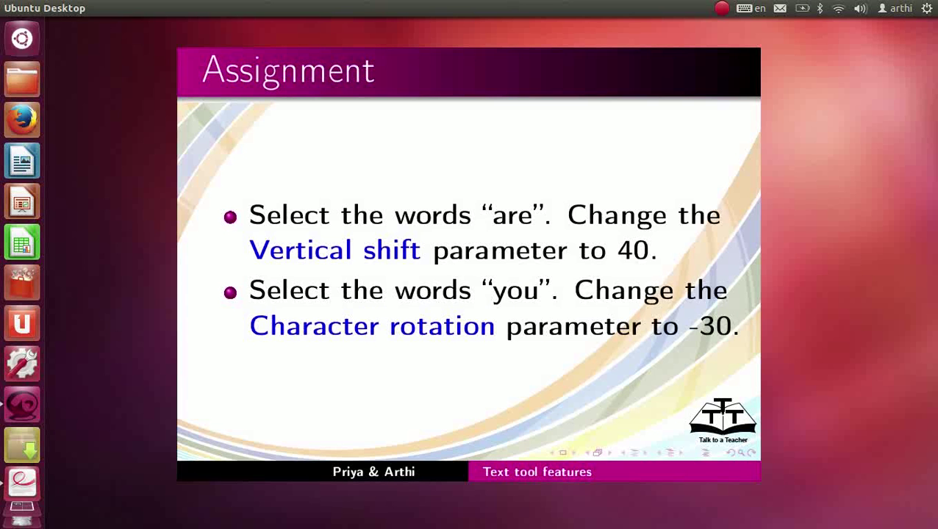
{"action": "key", "text": "Page_Down"}
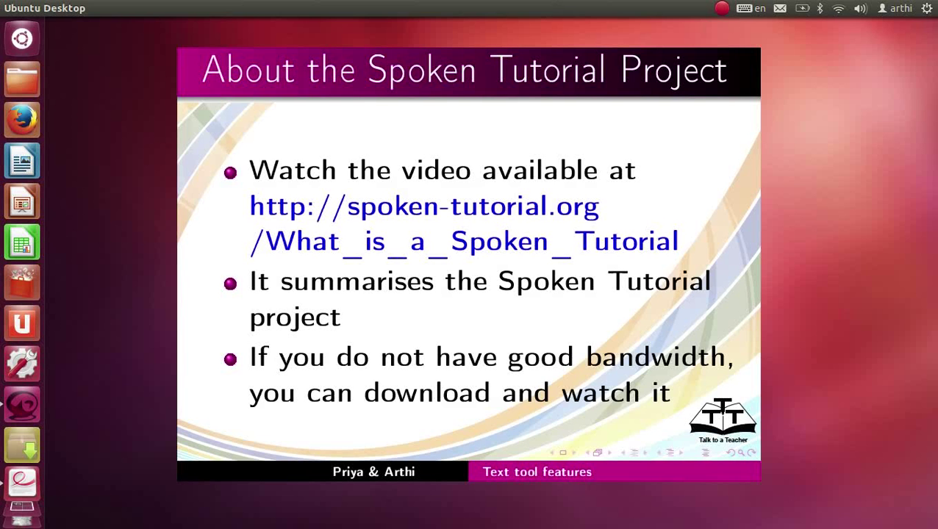
Advance through the Spoken Tutorial Workshops slide to the Acknowledgements slide
{"action": "key", "text": "Page_Down"}
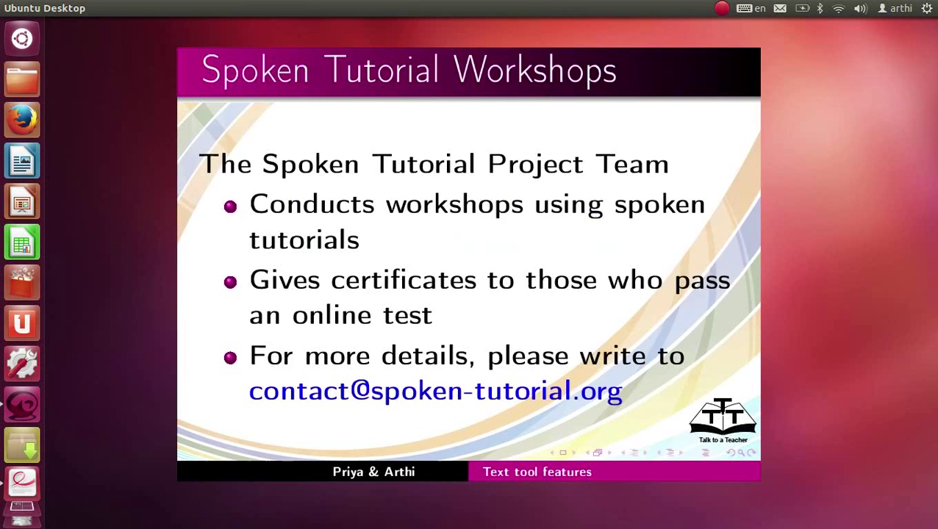
{"action": "key", "text": "Right"}
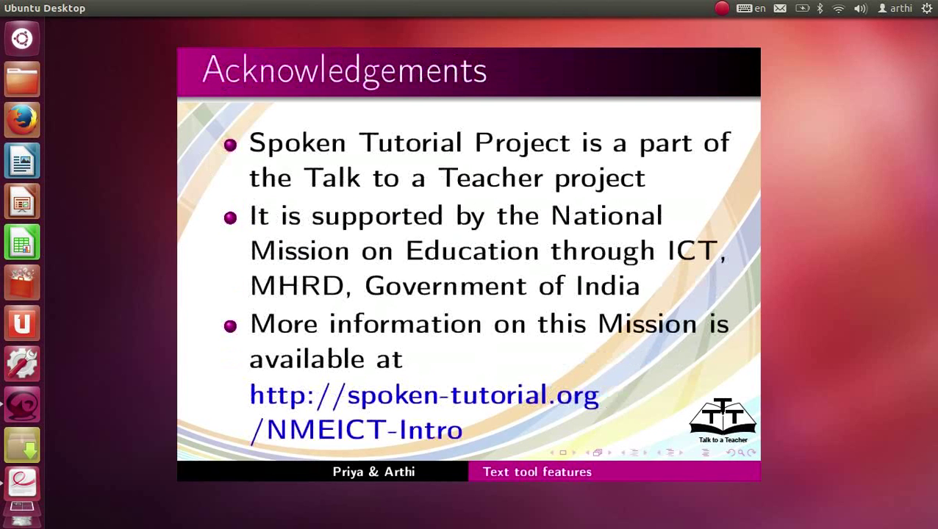